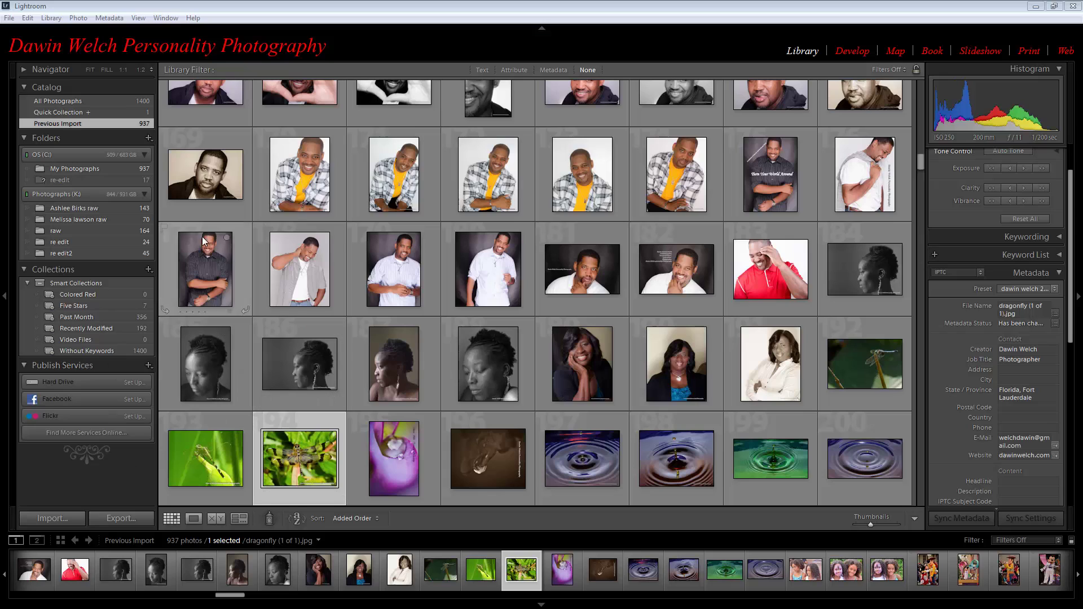
Examine the IPTC Copyright and IPTC Creator fields of the custom metadata preset, keeping Copyright Status as Copyrighted, and close the editor without saving
click(107, 18)
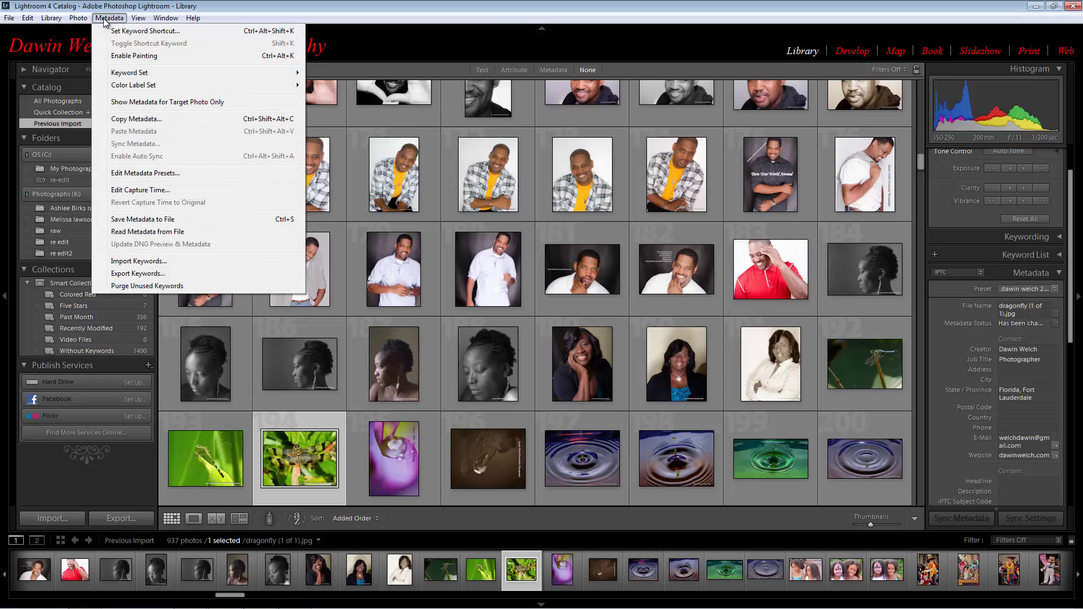
click(139, 177)
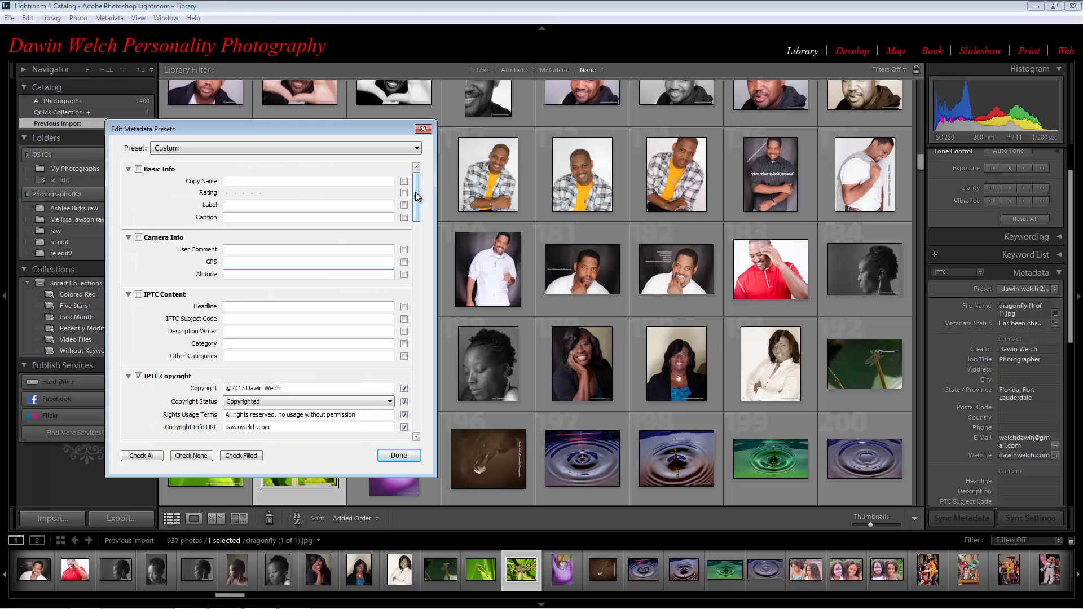
drag(415, 191, 417, 218)
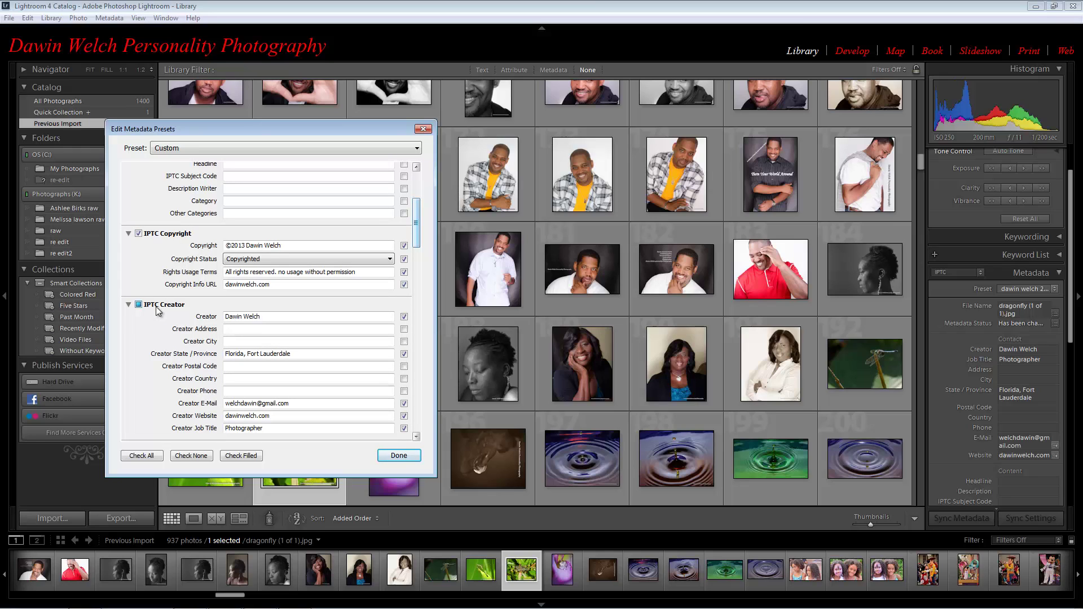
click(231, 327)
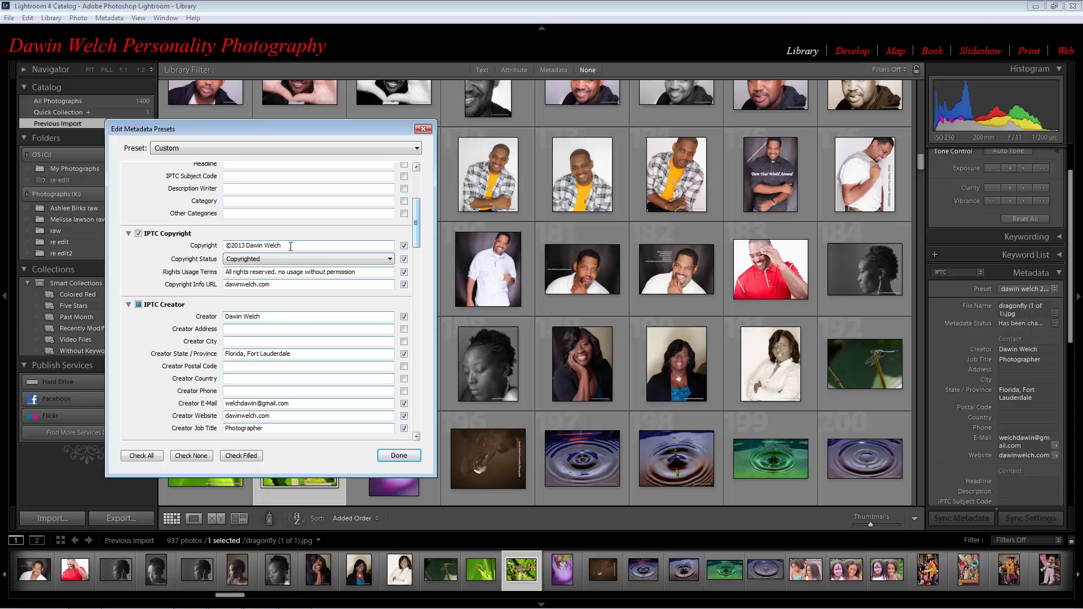
click(391, 260)
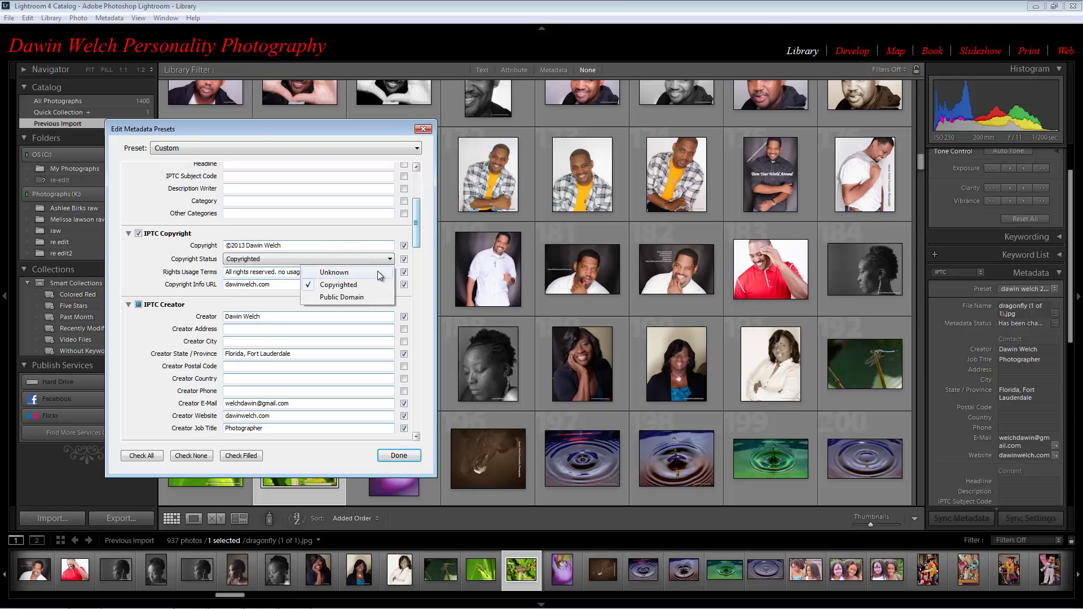
click(364, 286)
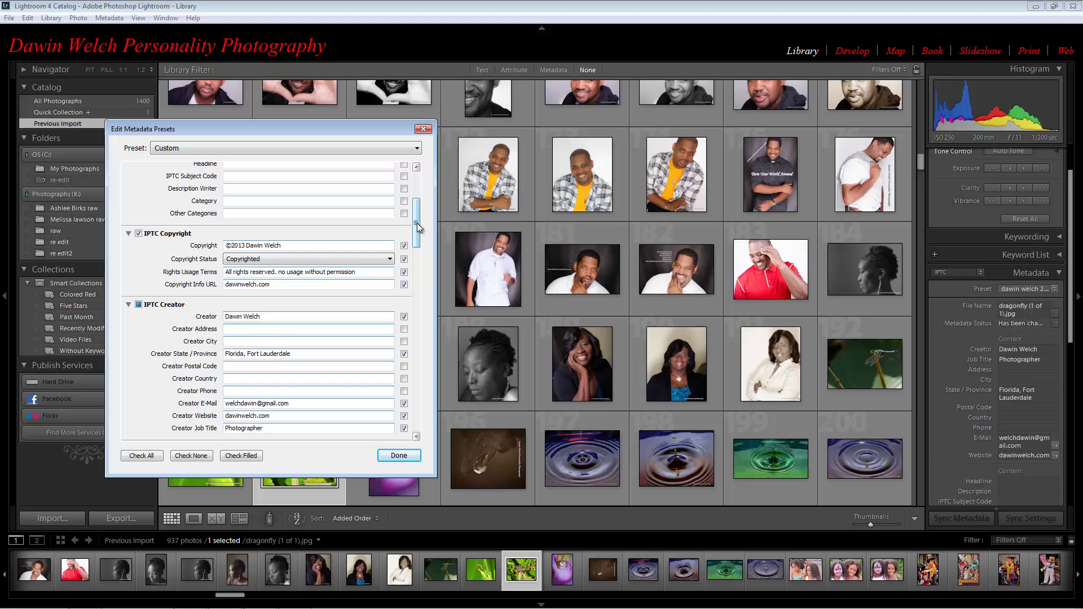
drag(417, 222, 418, 239)
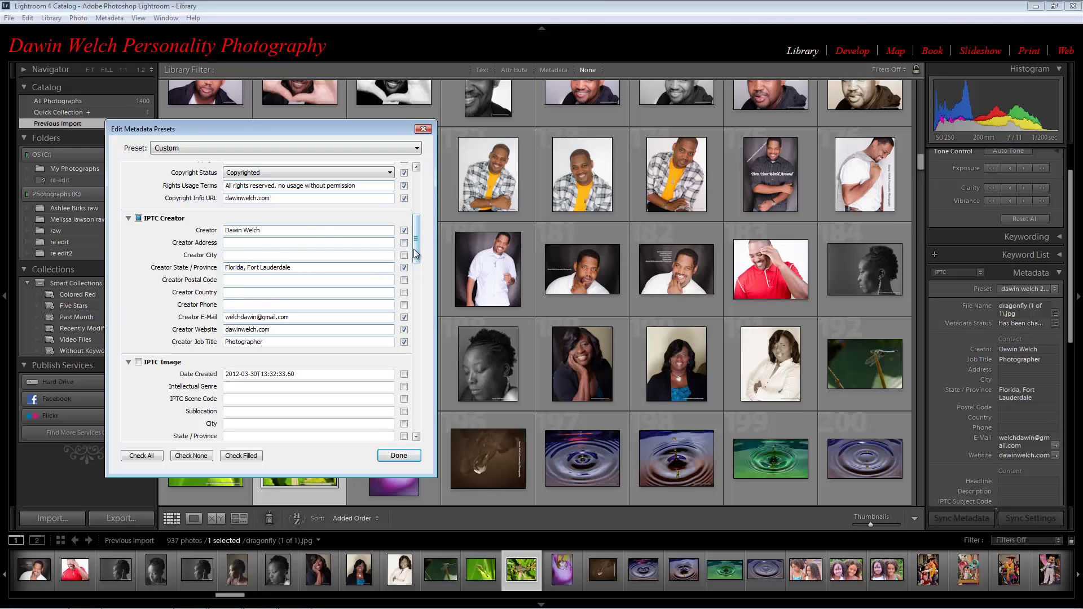
drag(417, 256, 422, 212)
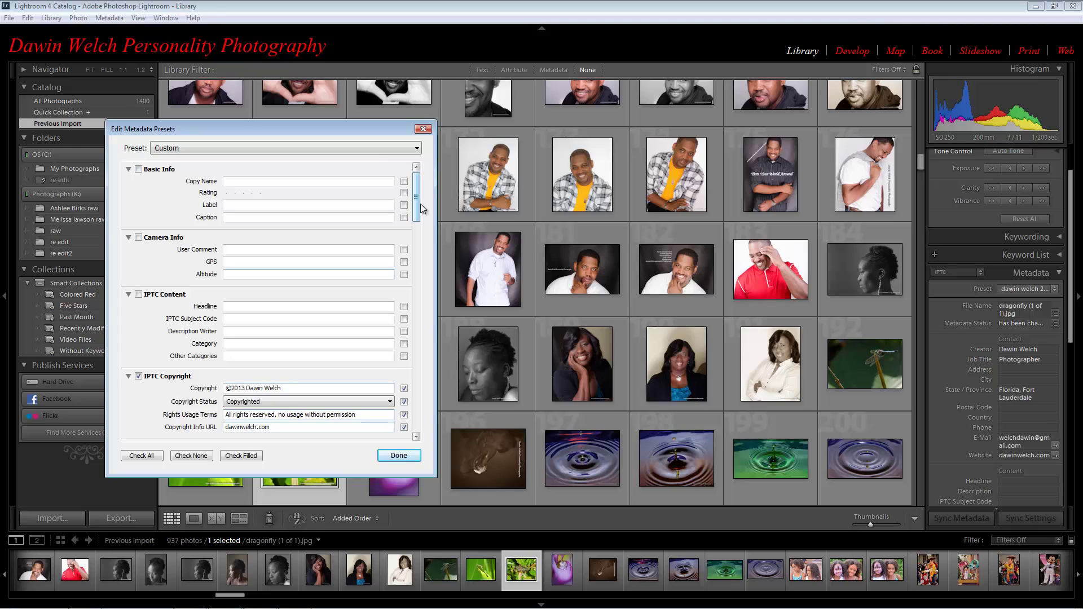
click(384, 456)
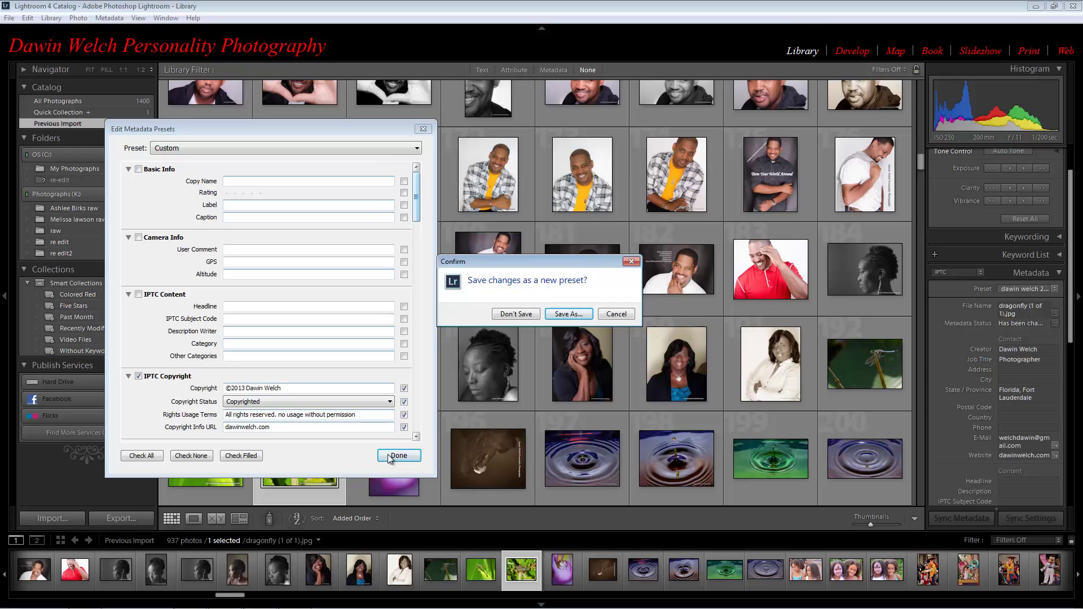
click(616, 314)
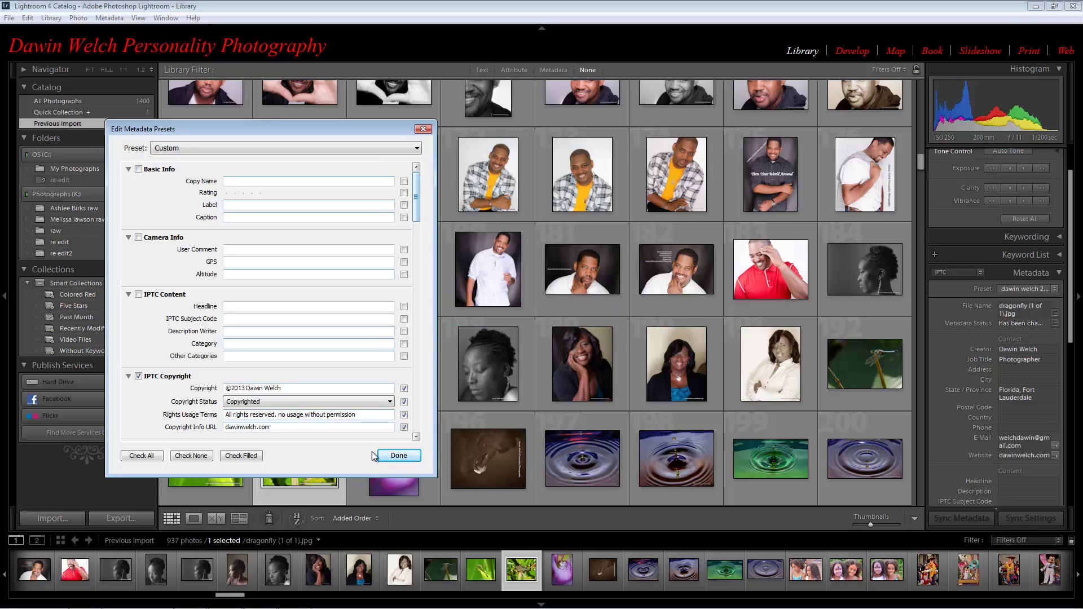
click(423, 129)
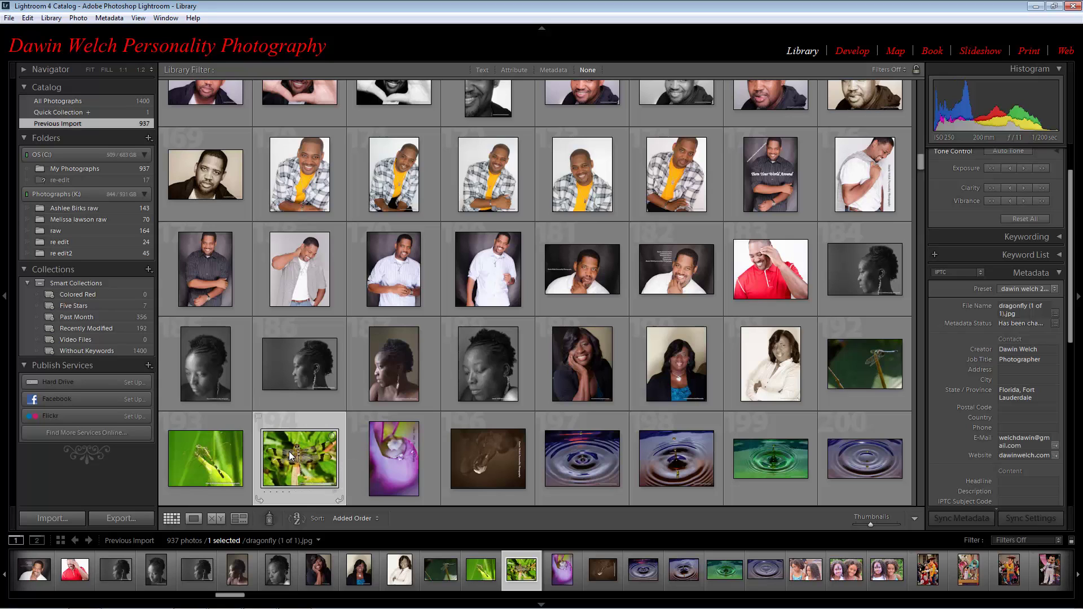
Select all photos of the previous import and choose the photographer's 2013 metadata preset for them
key(ctrl+a)
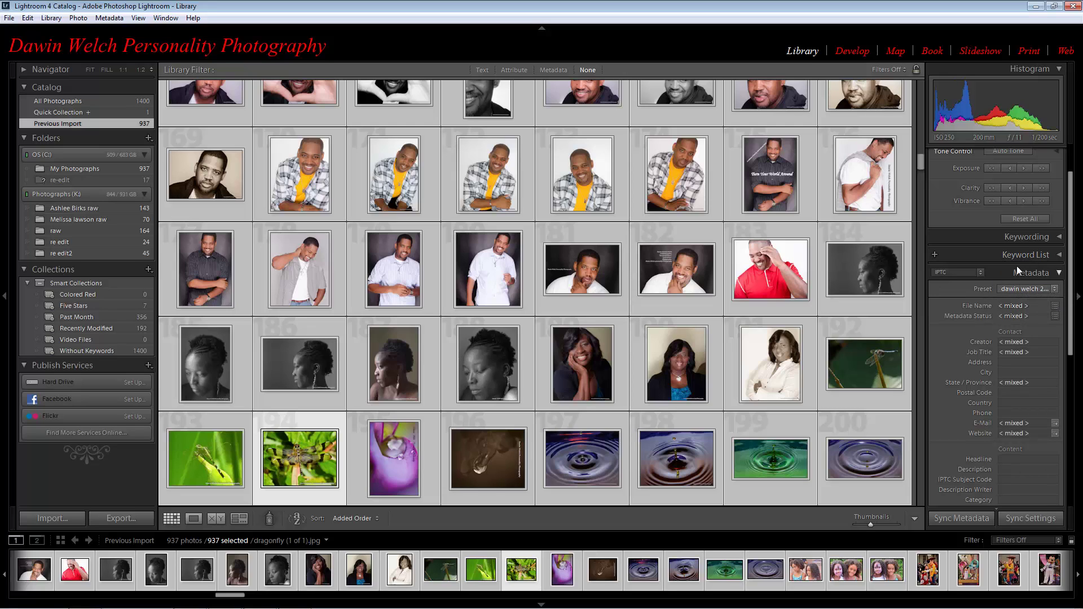
click(1054, 289)
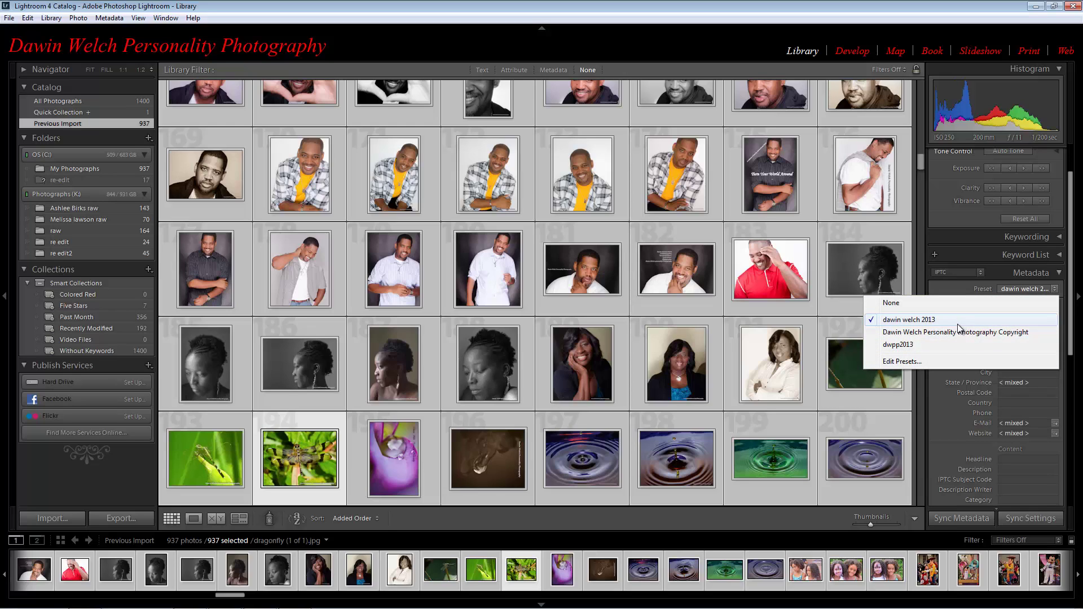
click(929, 320)
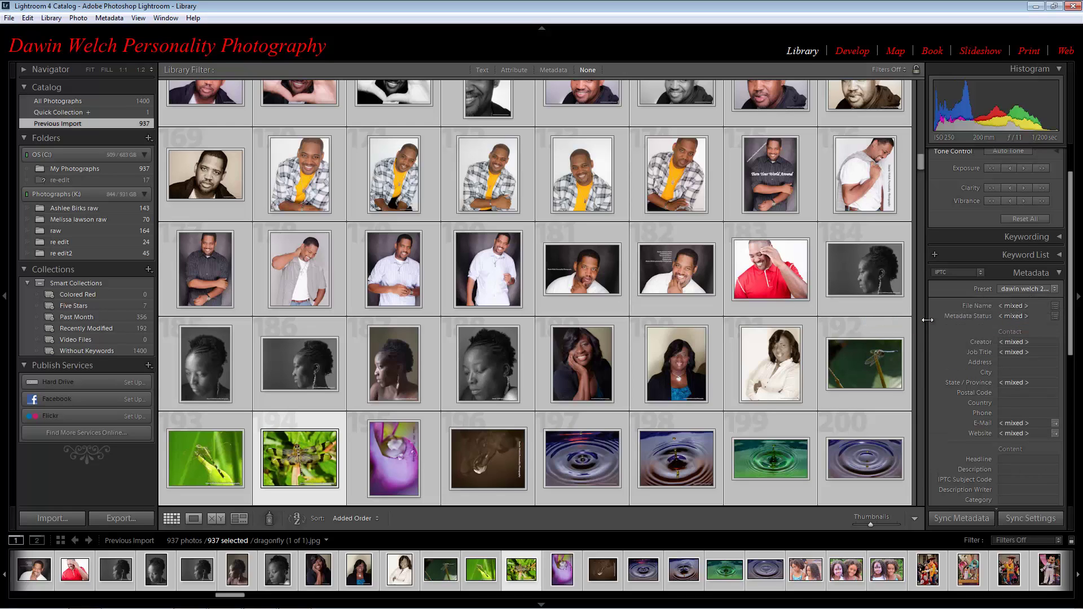
Synchronize the checked IPTC Copyright and IPTC Creator metadata across all selected photos
click(959, 516)
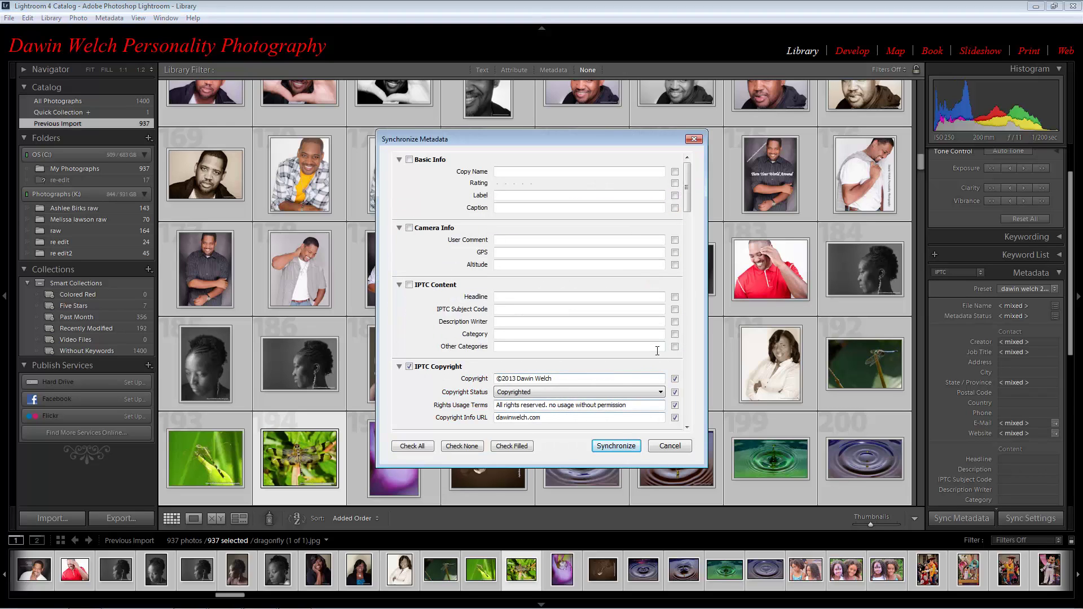
scroll(686, 202, down, 7)
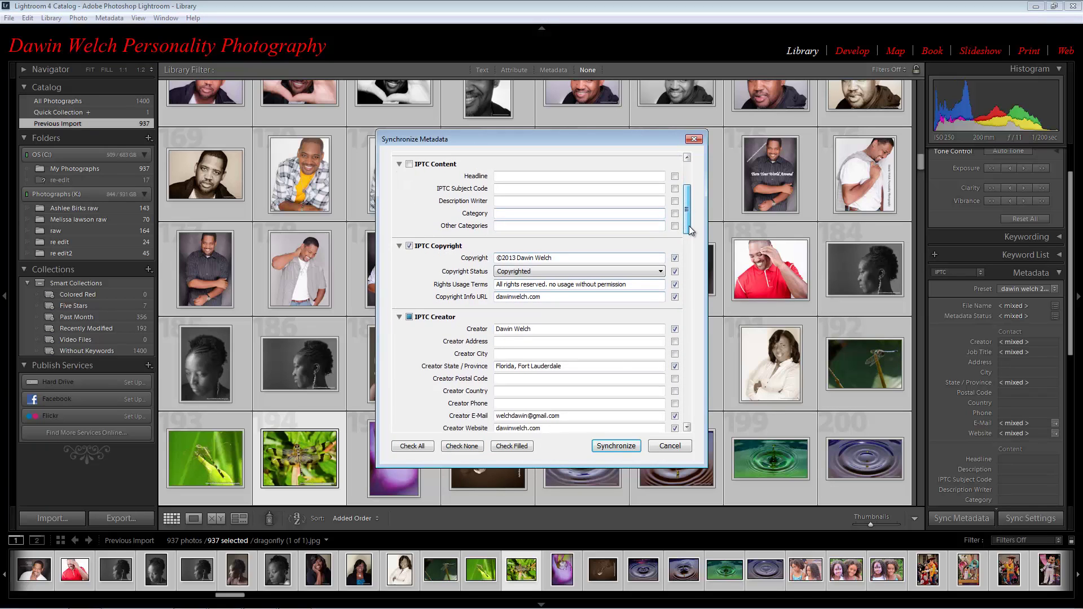
click(620, 445)
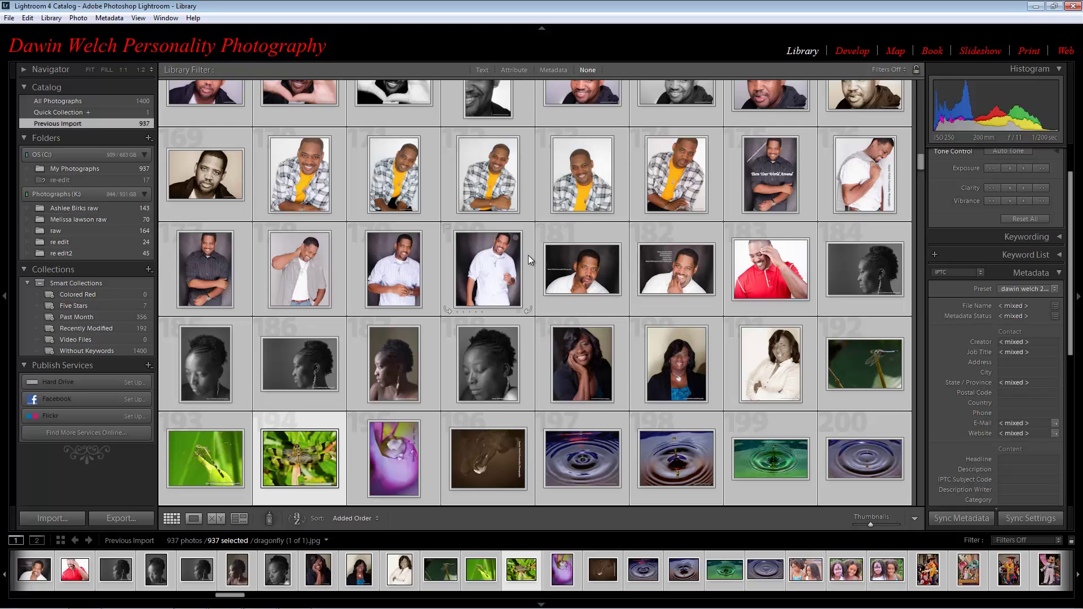
Find the leopard-print close-up portrait DSC_9041.NEF in the first Photographs (K:) folder and open it in the Develop module
click(852, 50)
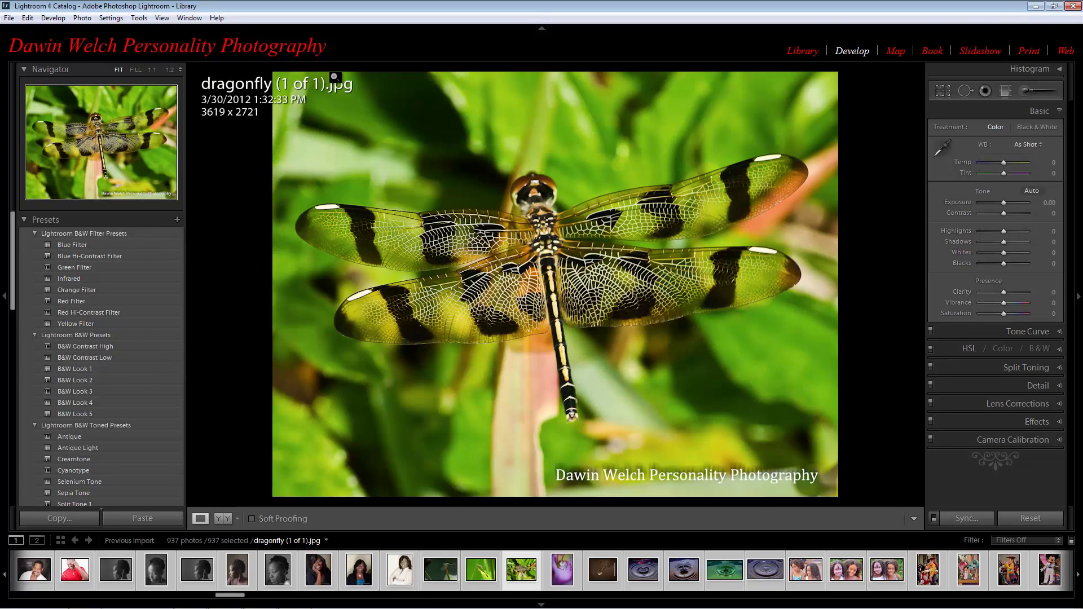
click(799, 52)
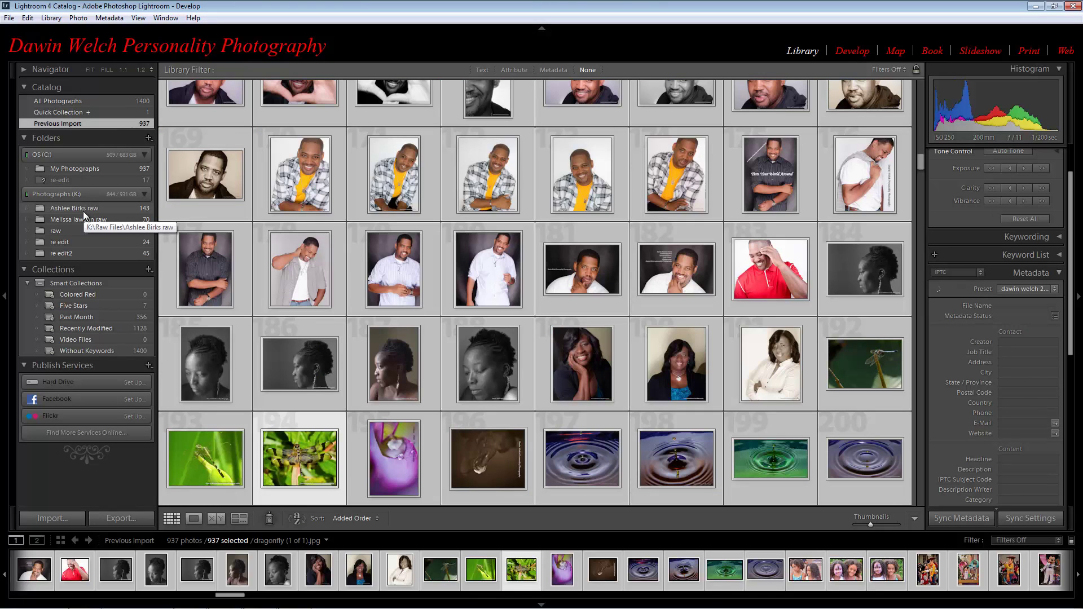
click(83, 211)
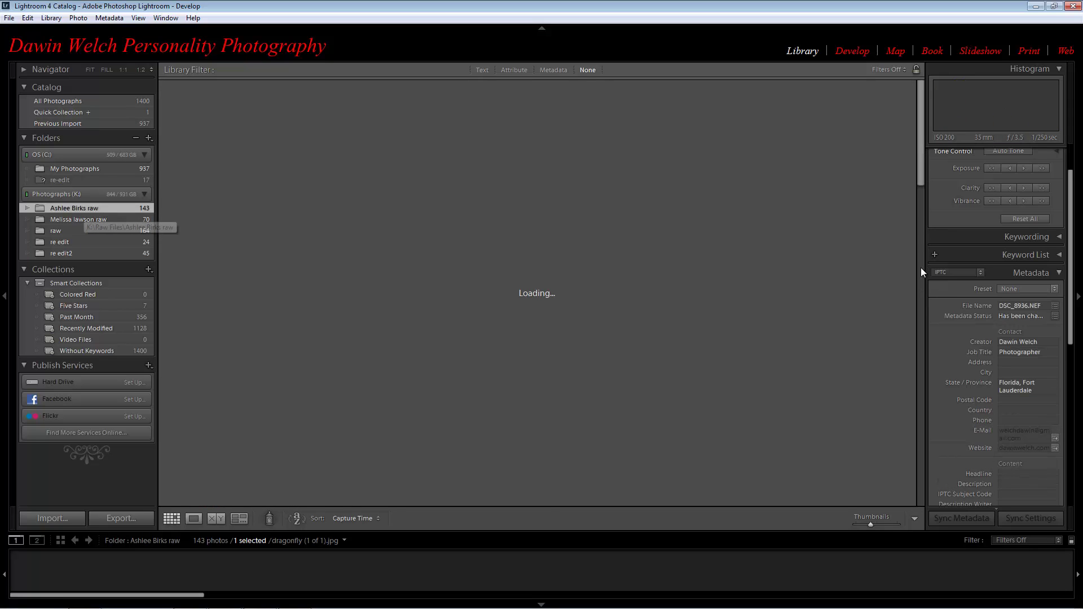
scroll(918, 241, down, 5)
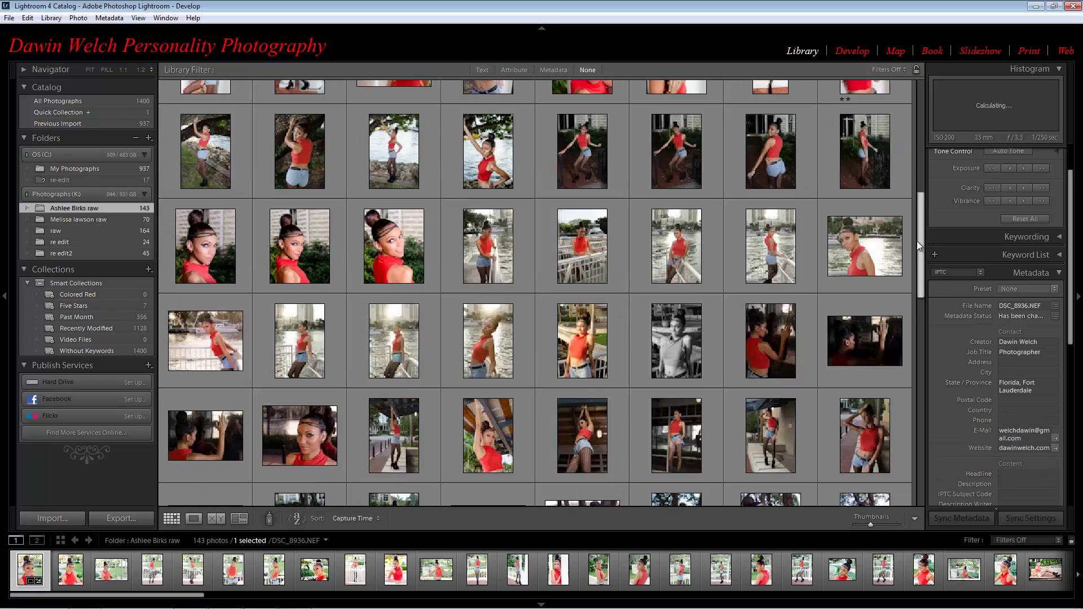
drag(921, 245, 922, 305)
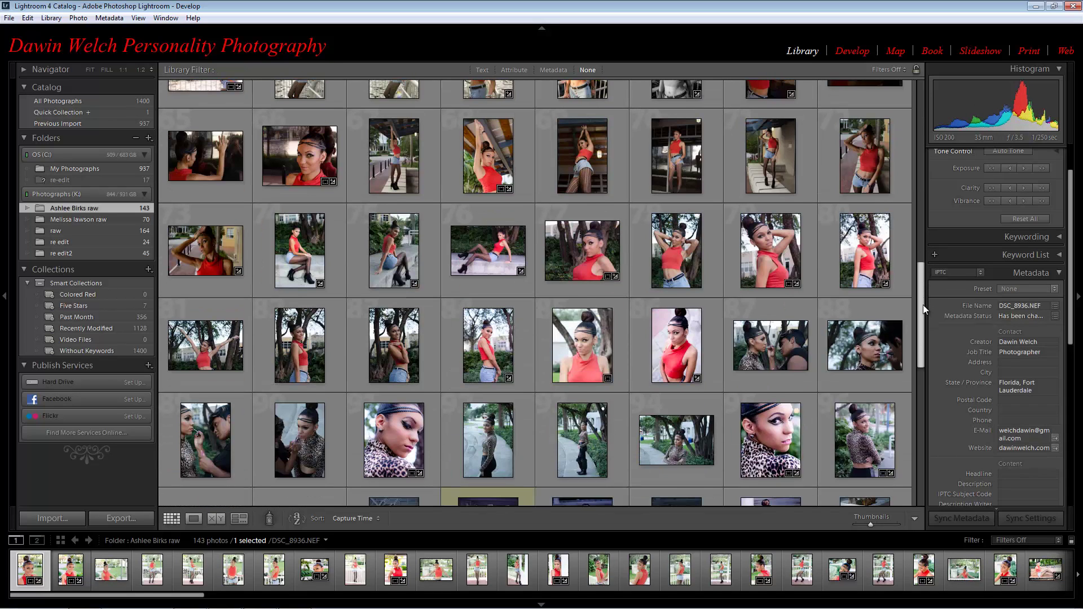
click(776, 454)
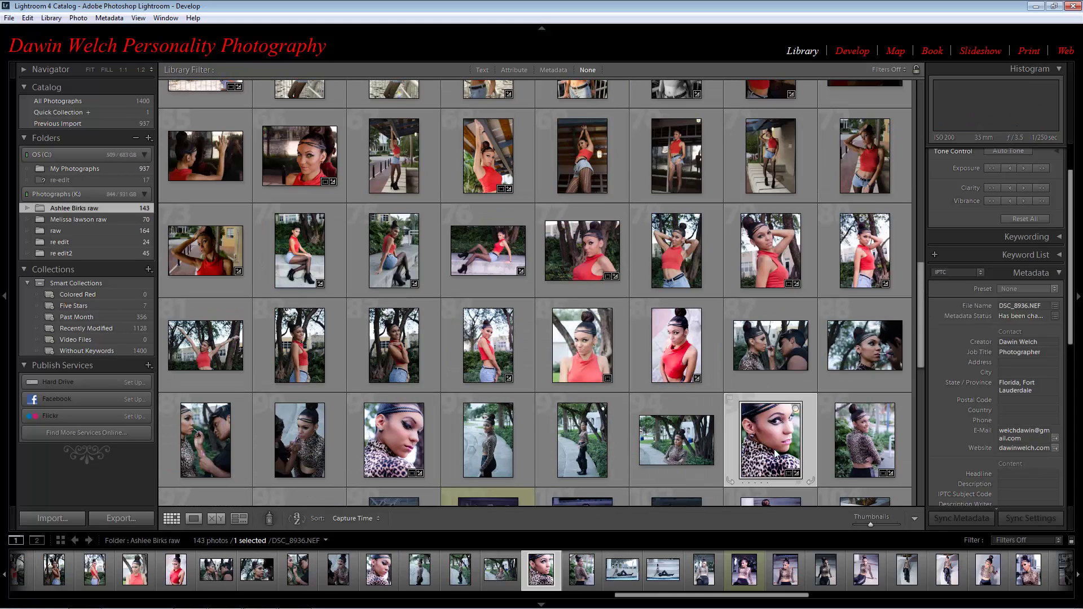
click(850, 50)
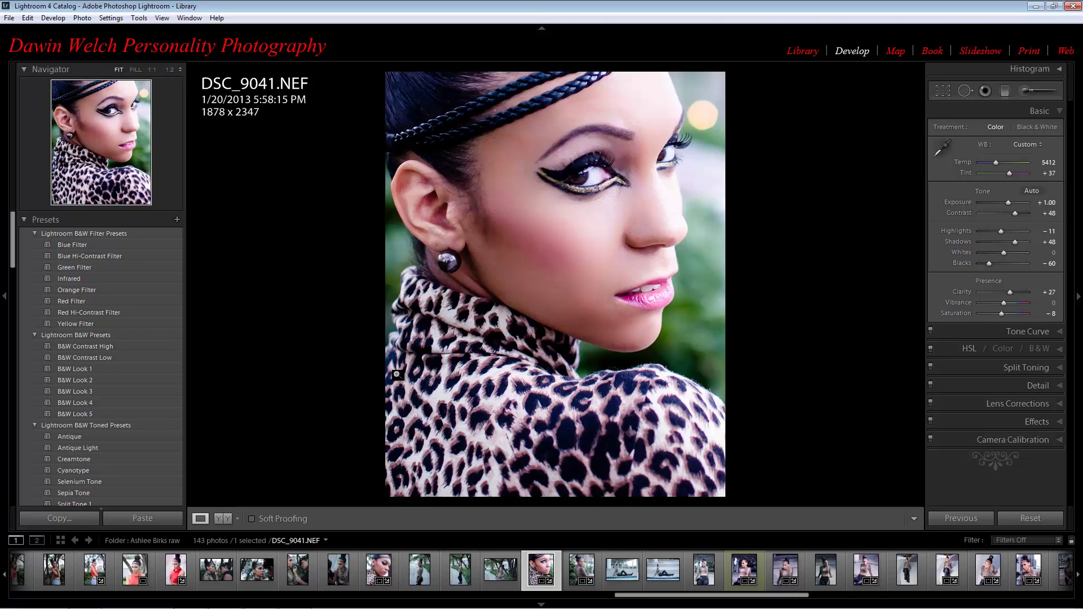
Open the export settings for the portrait and bring up the Watermark Editor from the watermarking options
click(11, 20)
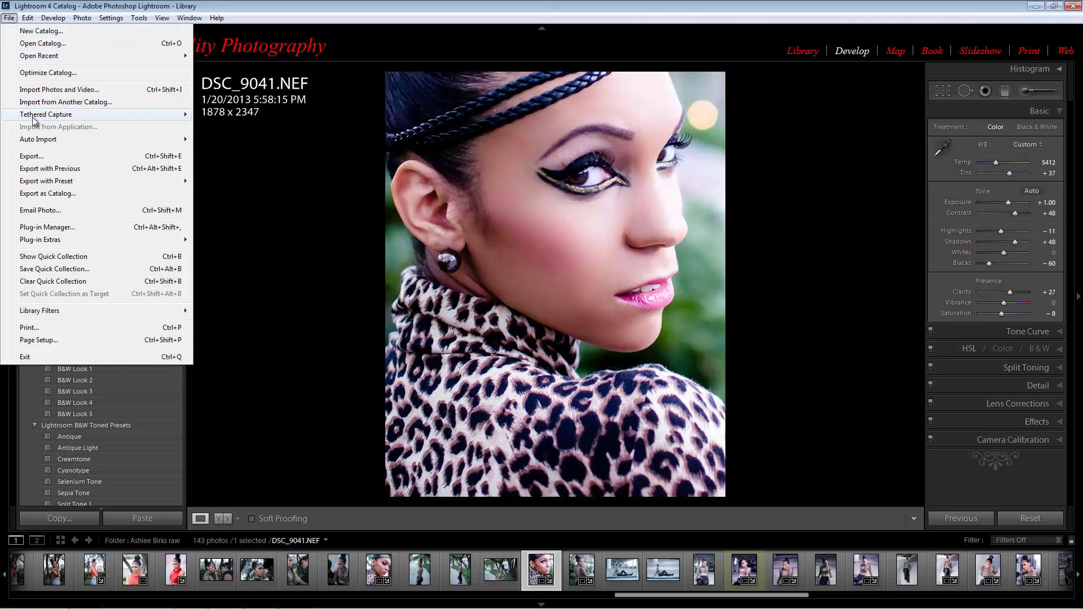
click(35, 157)
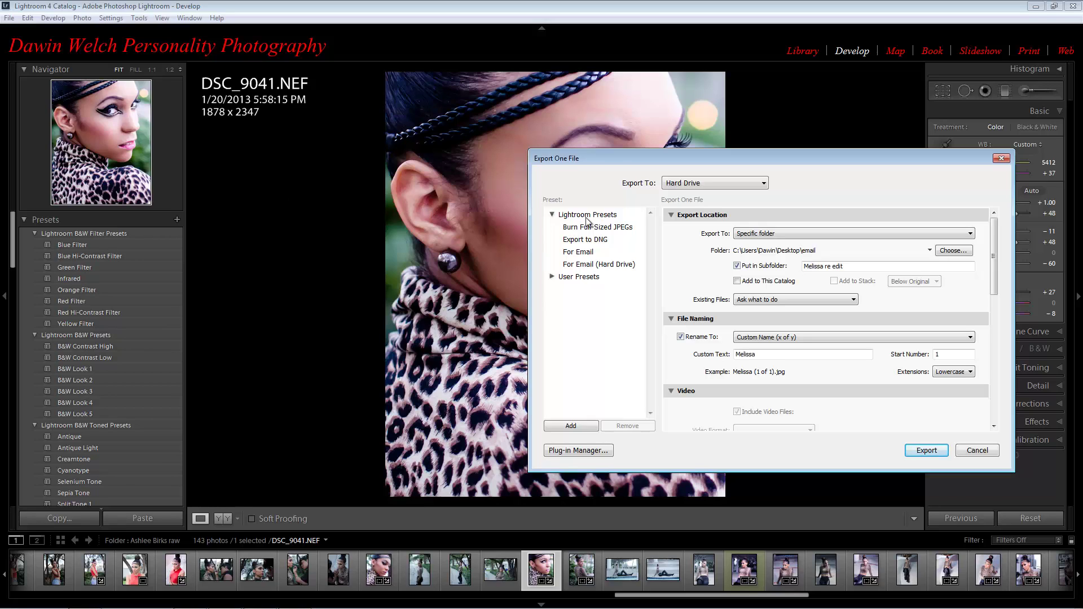
drag(994, 229, 999, 245)
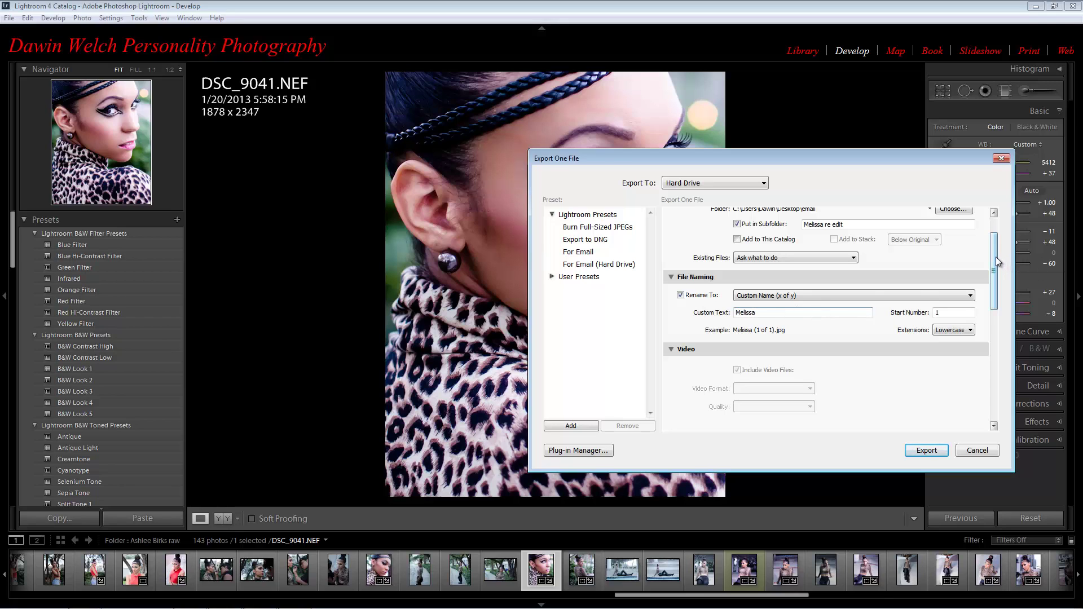
drag(996, 258, 1000, 378)
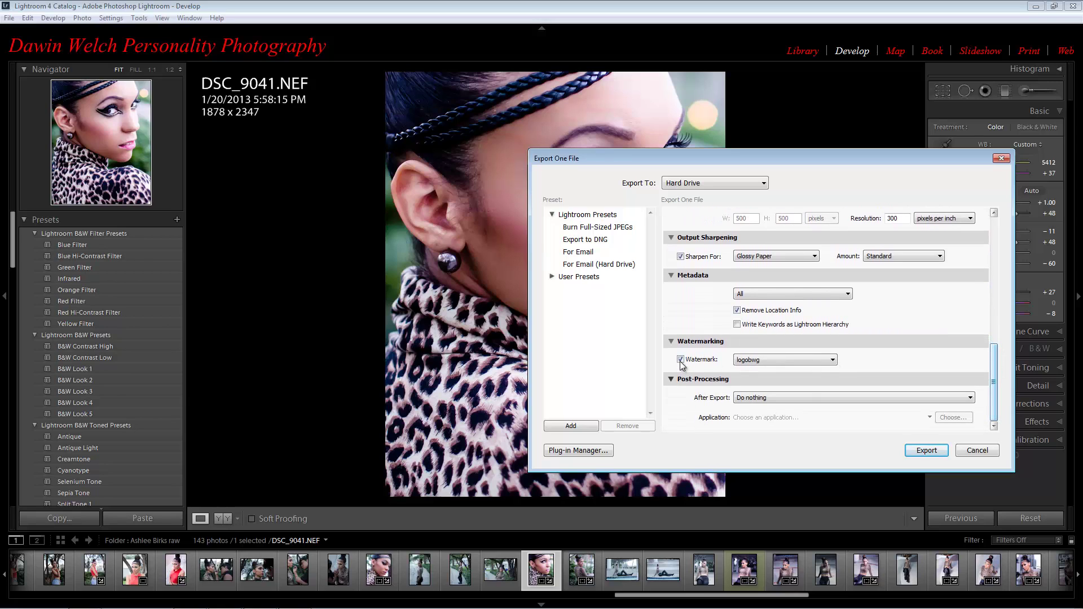
click(833, 361)
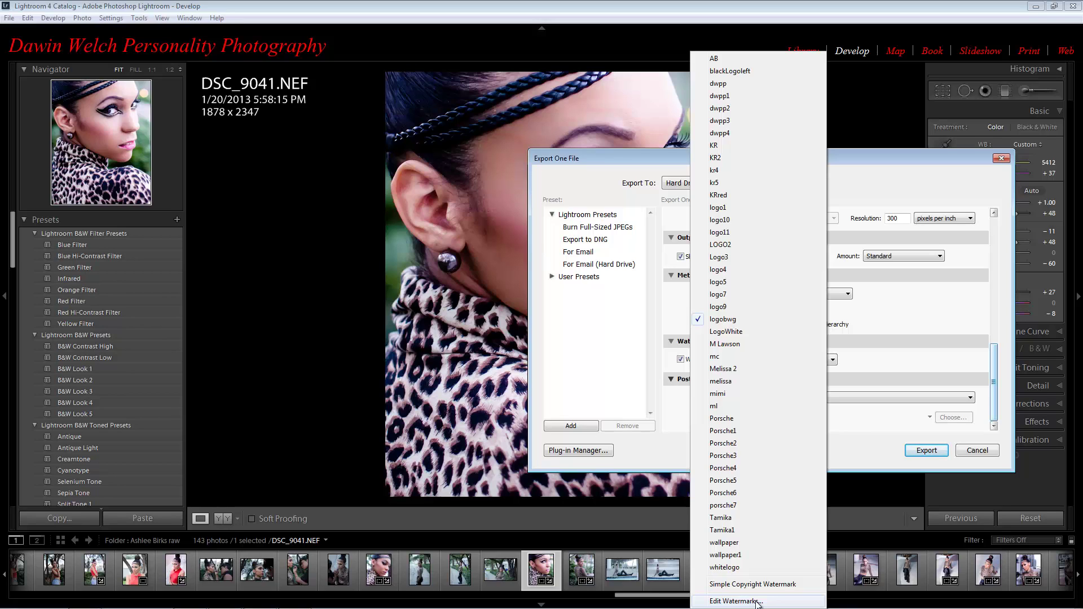
click(756, 601)
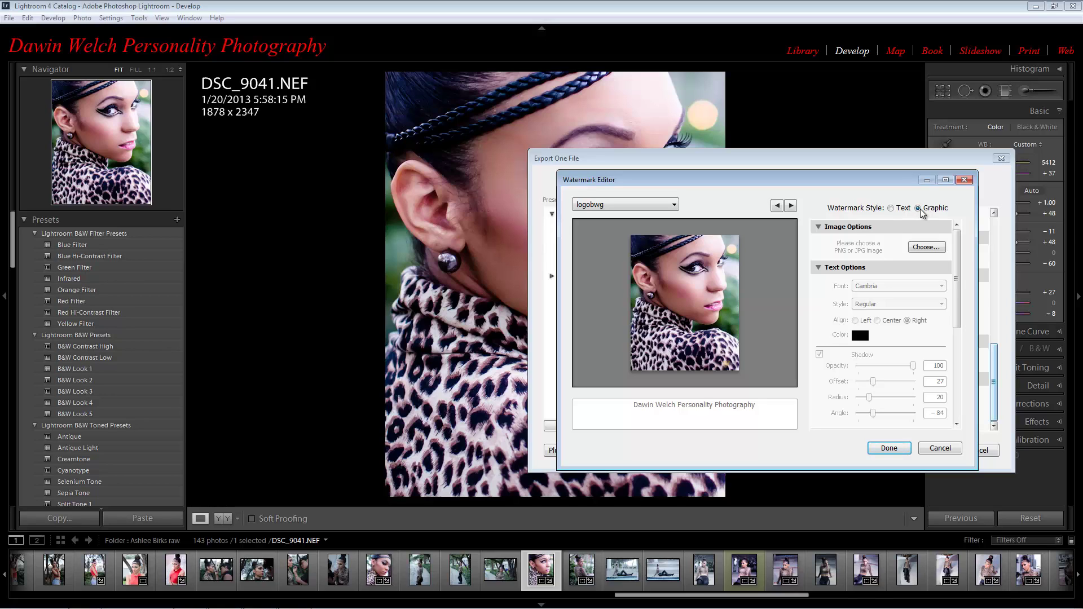
Switch the watermark style to Text, check the font style choices, and lower the watermark opacity to 86
click(891, 208)
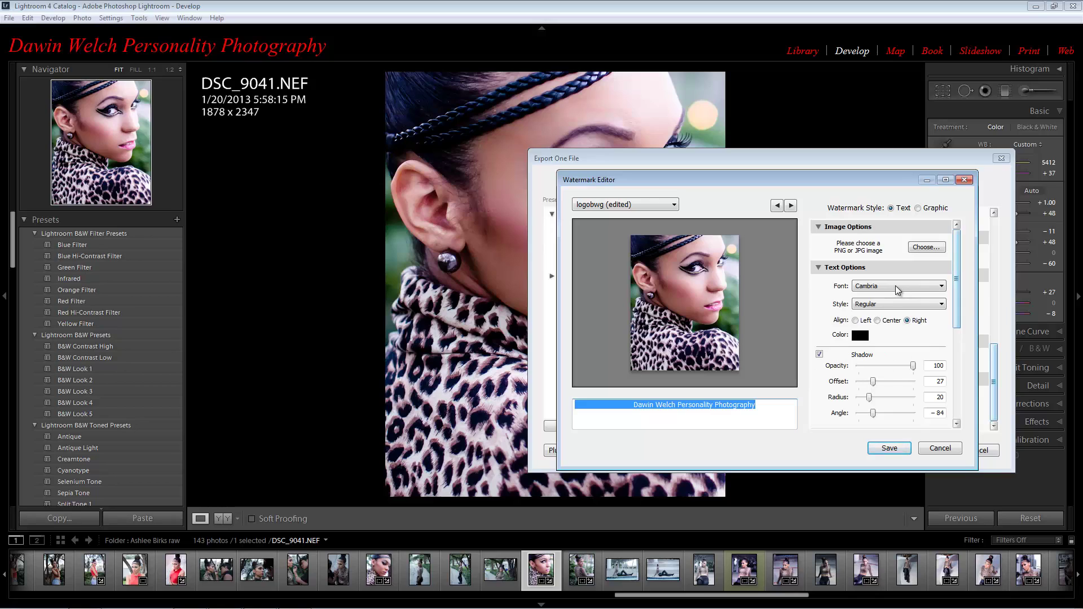
click(942, 305)
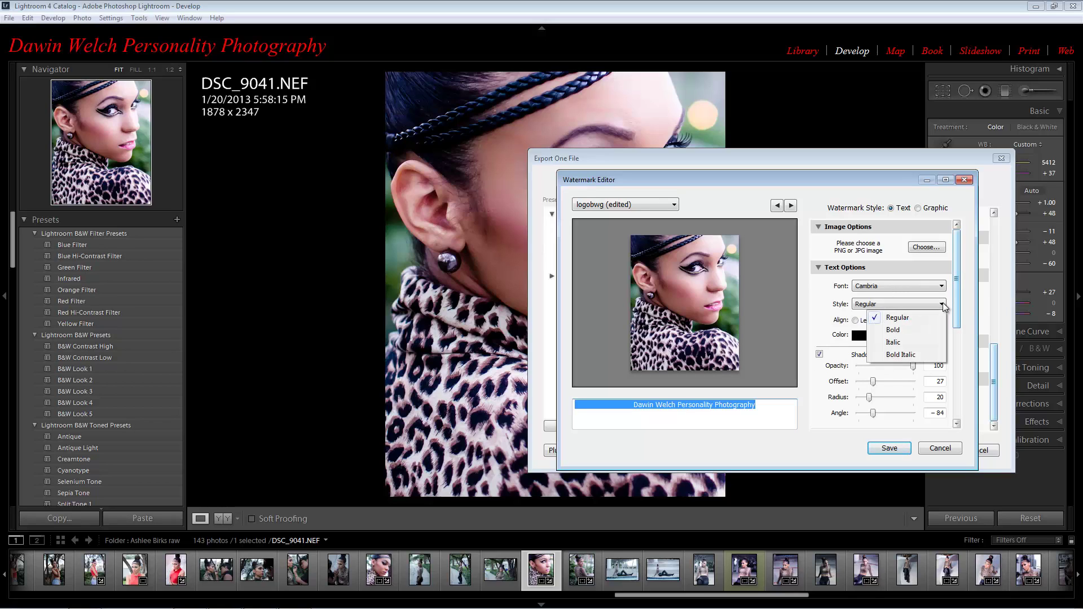
click(943, 305)
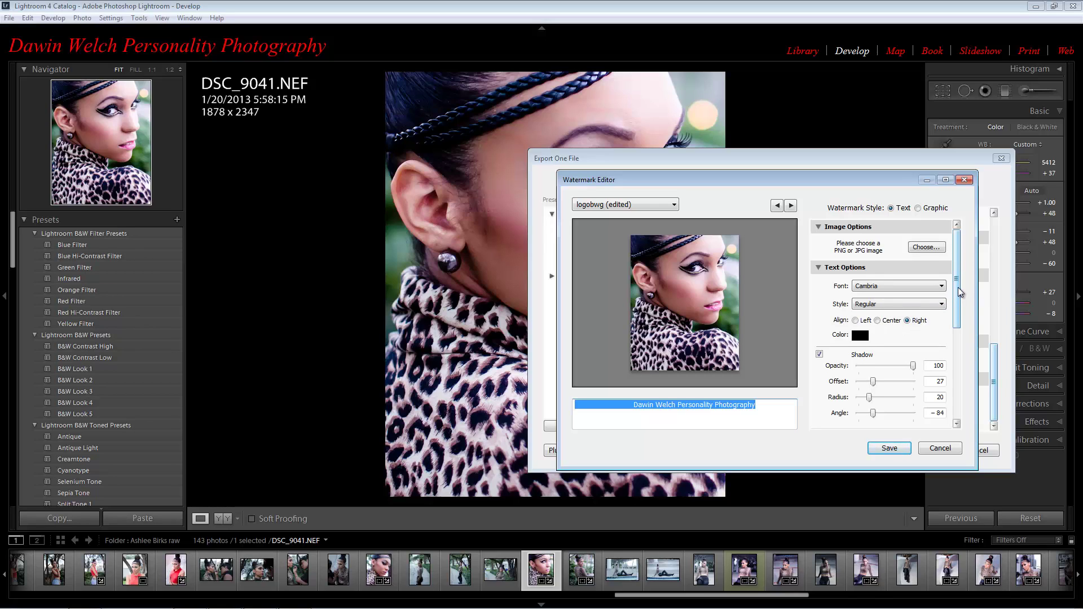
drag(957, 288, 959, 308)
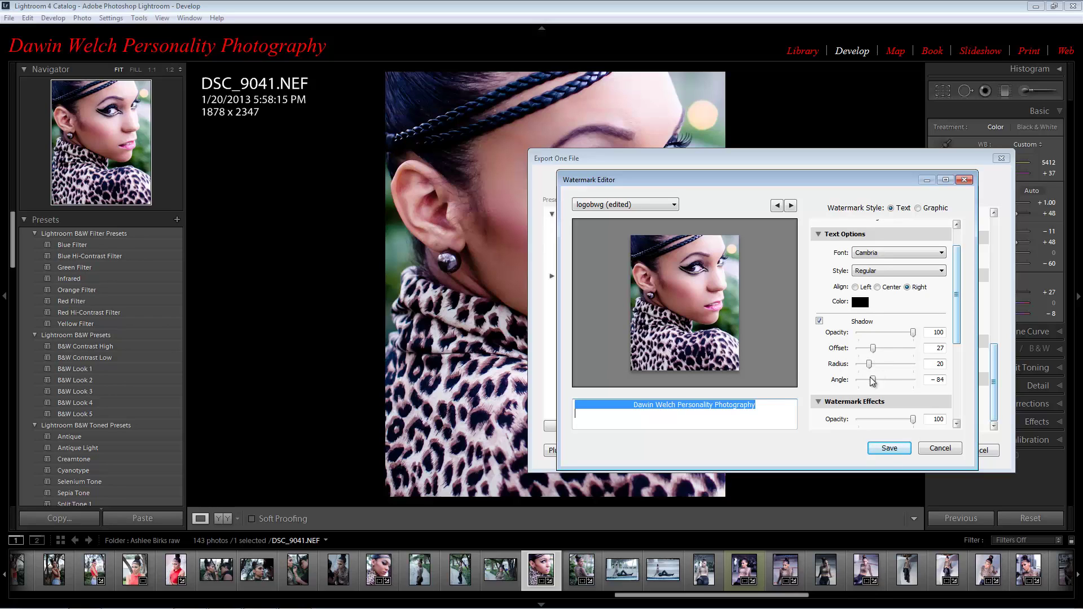
drag(960, 336, 960, 377)
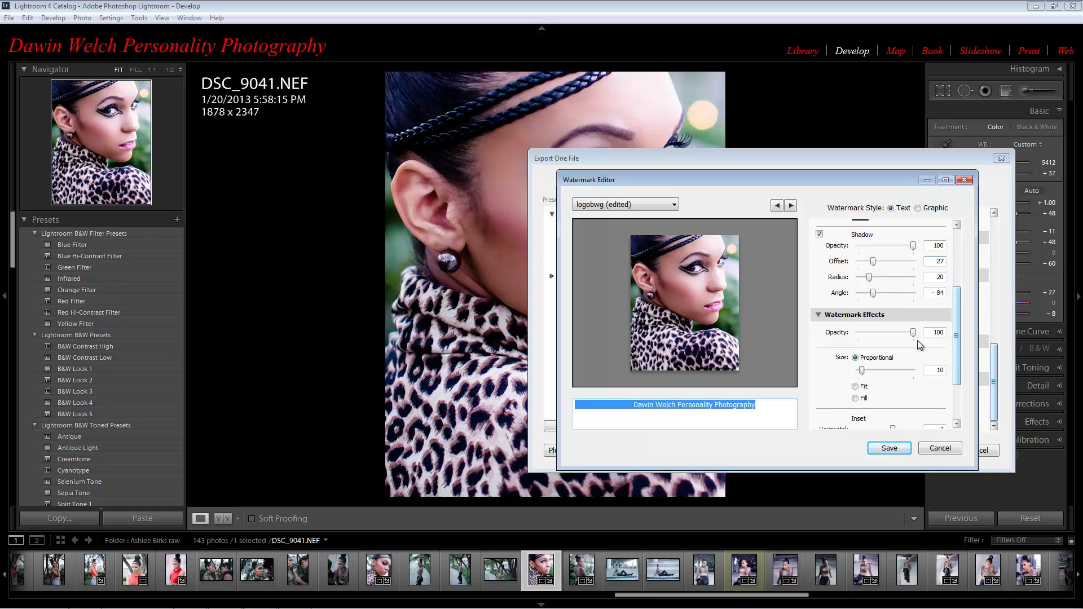
mouse_move(911, 333)
mouse_down()
mouse_move(885, 340)
mouse_move(905, 336)
mouse_up()
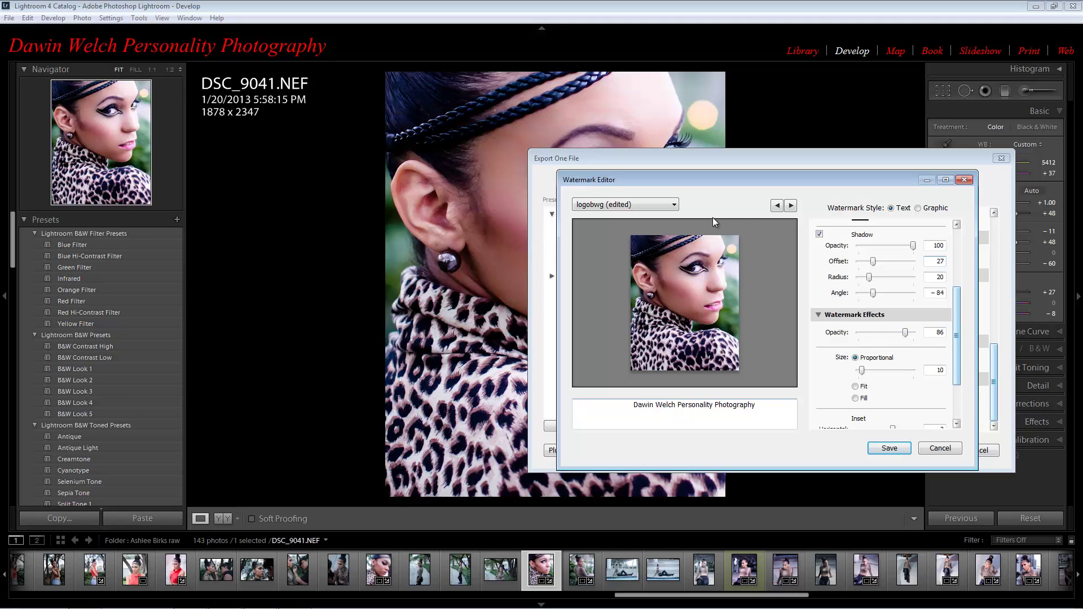
Load the dwpp3 watermark preset and try the Fit and Fill sizes, returning to Proportional at 10
click(675, 206)
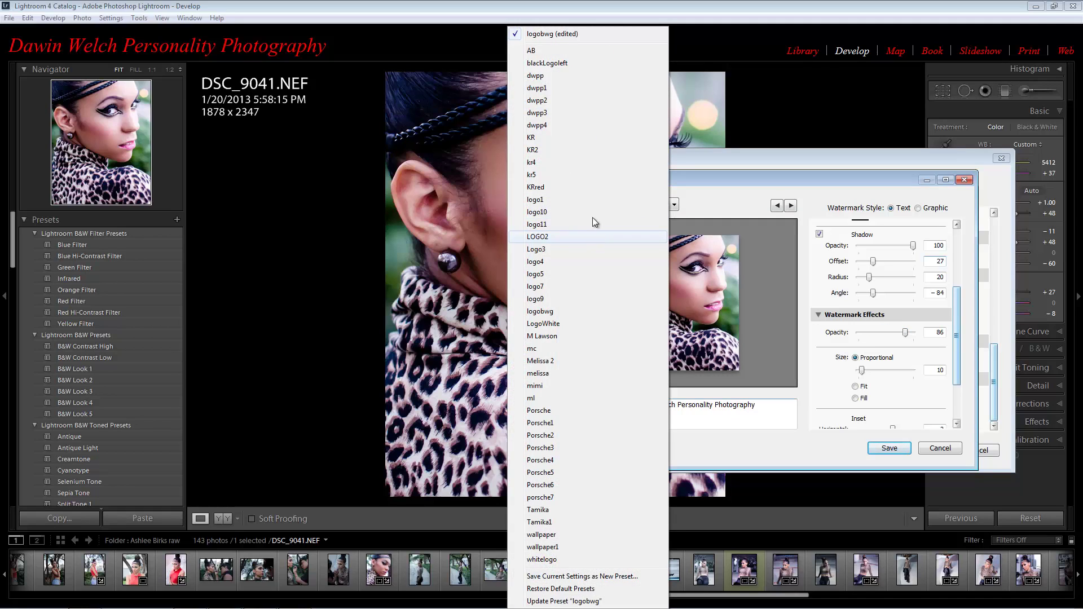
click(577, 116)
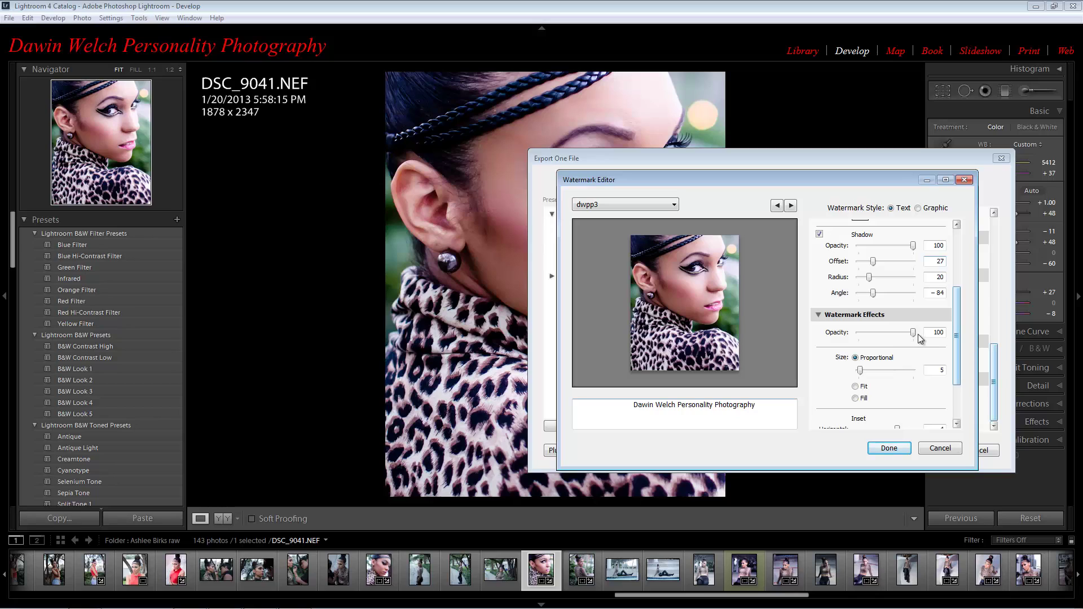
mouse_move(913, 333)
mouse_down()
mouse_move(899, 337)
mouse_move(923, 338)
mouse_up()
mouse_move(862, 374)
mouse_down()
mouse_move(885, 377)
mouse_move(864, 377)
mouse_up()
click(856, 386)
click(856, 398)
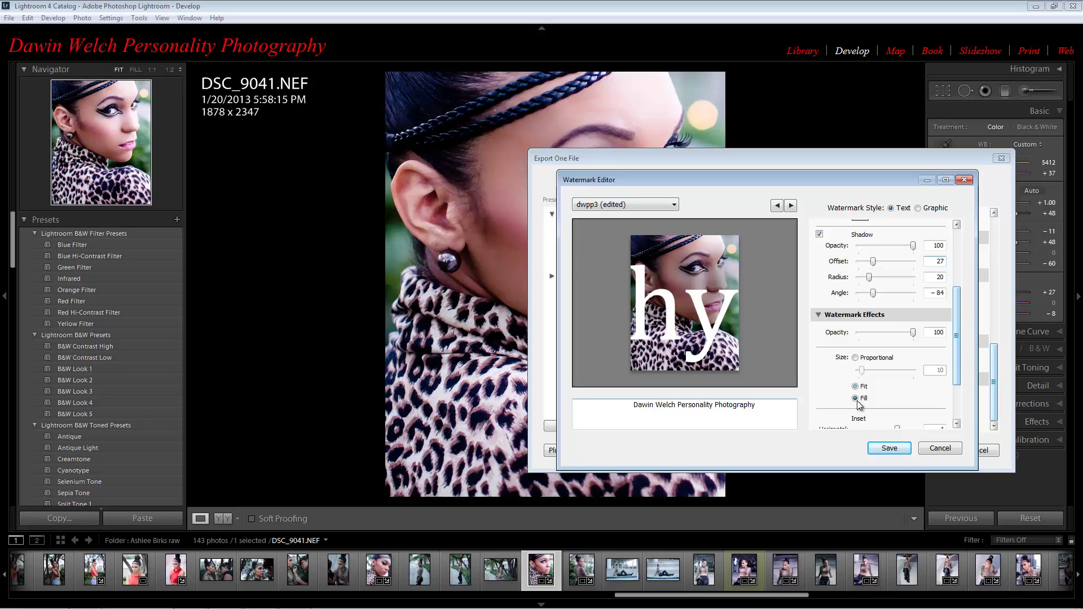
click(856, 387)
click(855, 358)
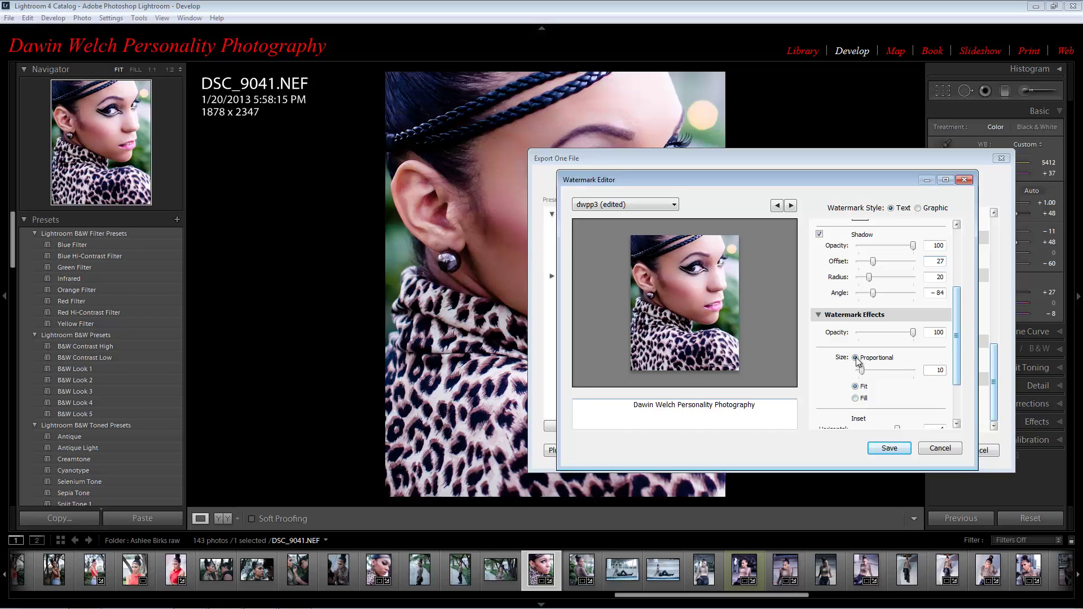
Set the watermark inset to 6 horizontal and 4 vertical, and try the anchor positions, ending on the photo's bottom-right corner
drag(956, 338, 957, 382)
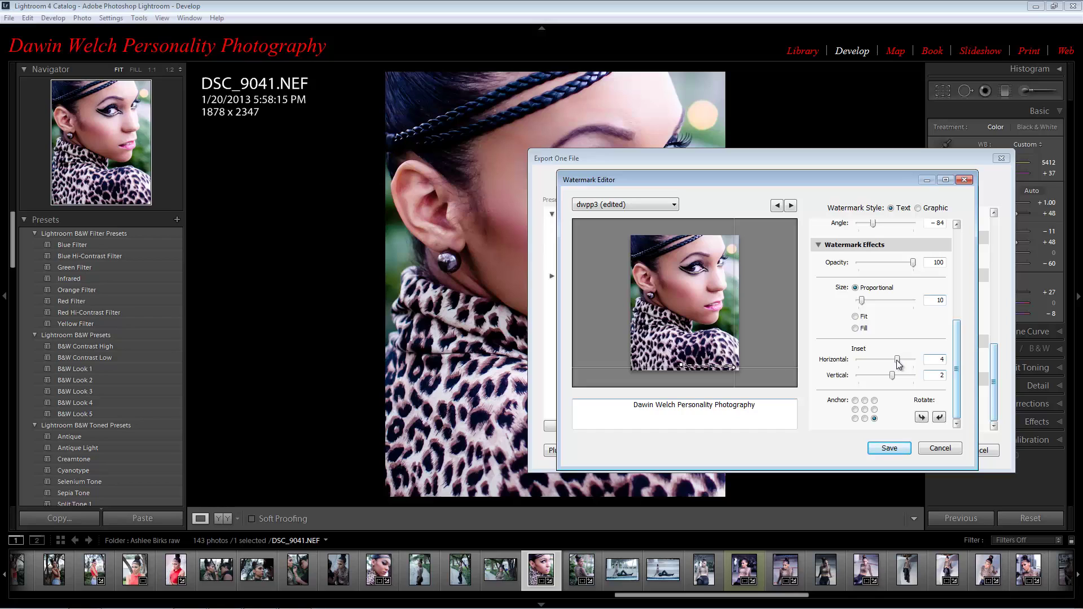
mouse_move(897, 361)
mouse_down()
mouse_move(908, 361)
mouse_move(898, 377)
mouse_up()
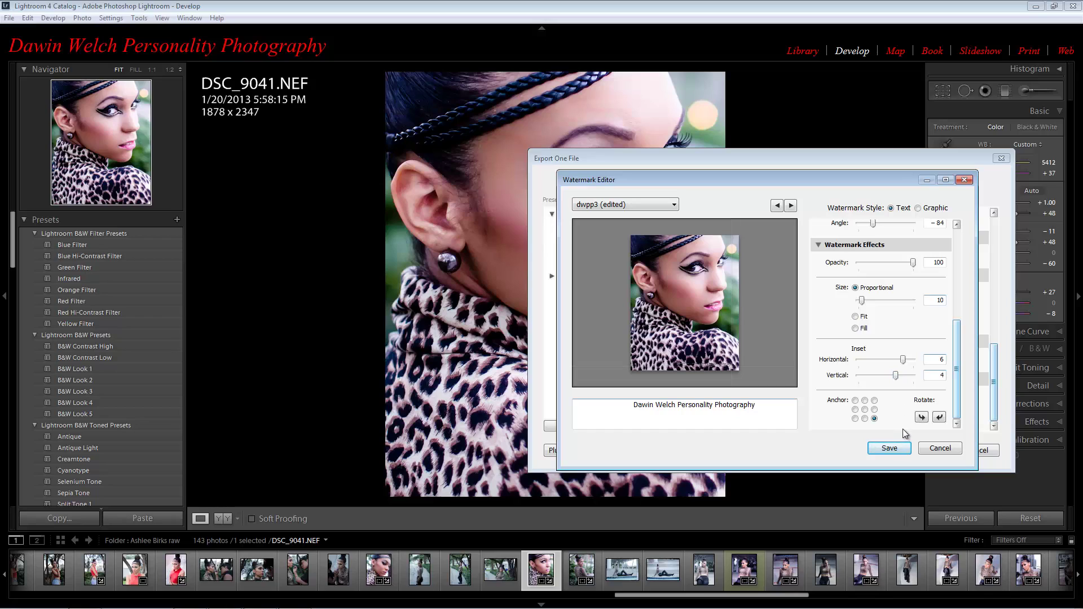
click(873, 410)
click(874, 400)
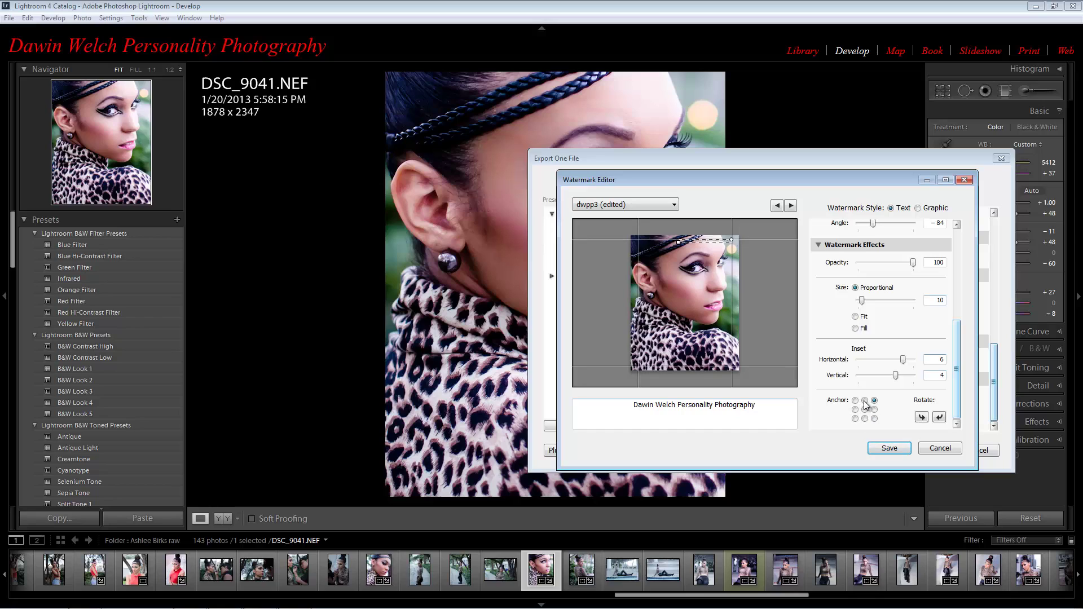
click(864, 400)
click(855, 400)
click(855, 418)
click(864, 419)
click(874, 419)
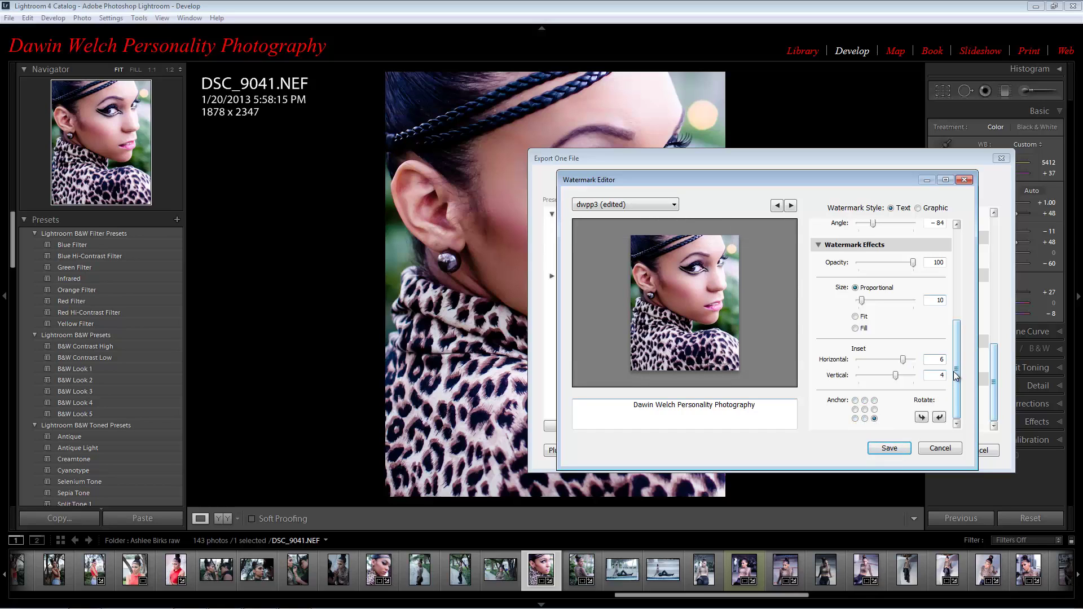
Try rotating the watermark, and discard the watermark edits and the export settings without saving
click(939, 417)
drag(960, 409, 963, 341)
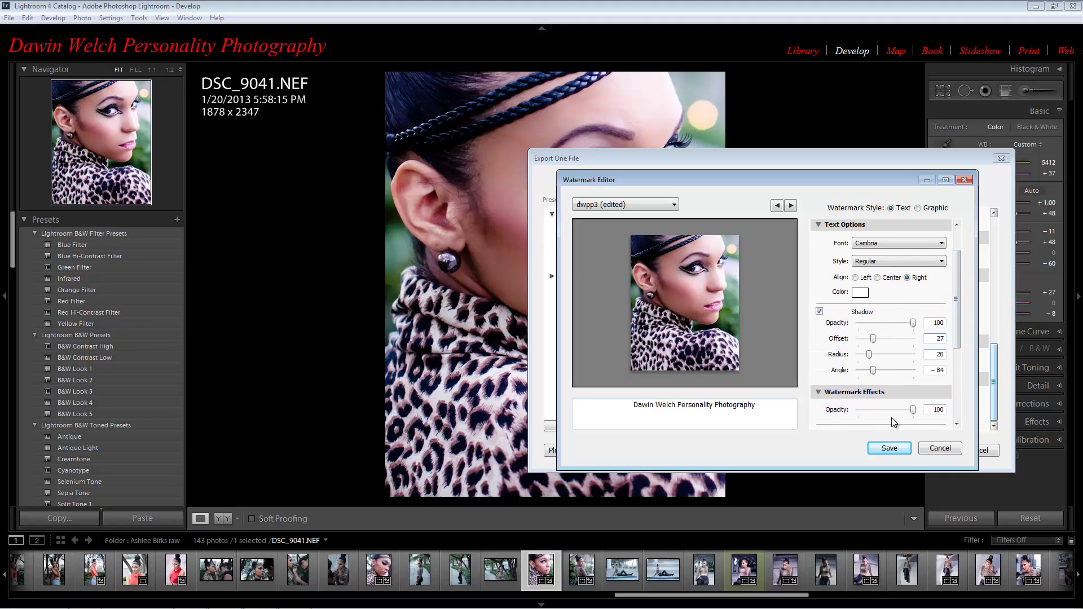
scroll(957, 338, up, 1)
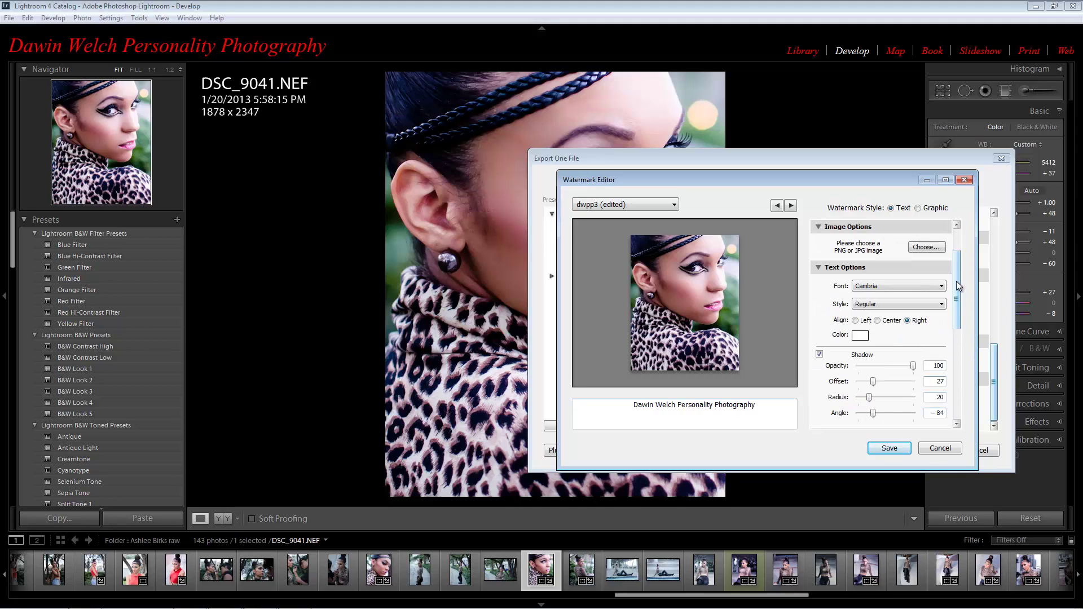
click(935, 449)
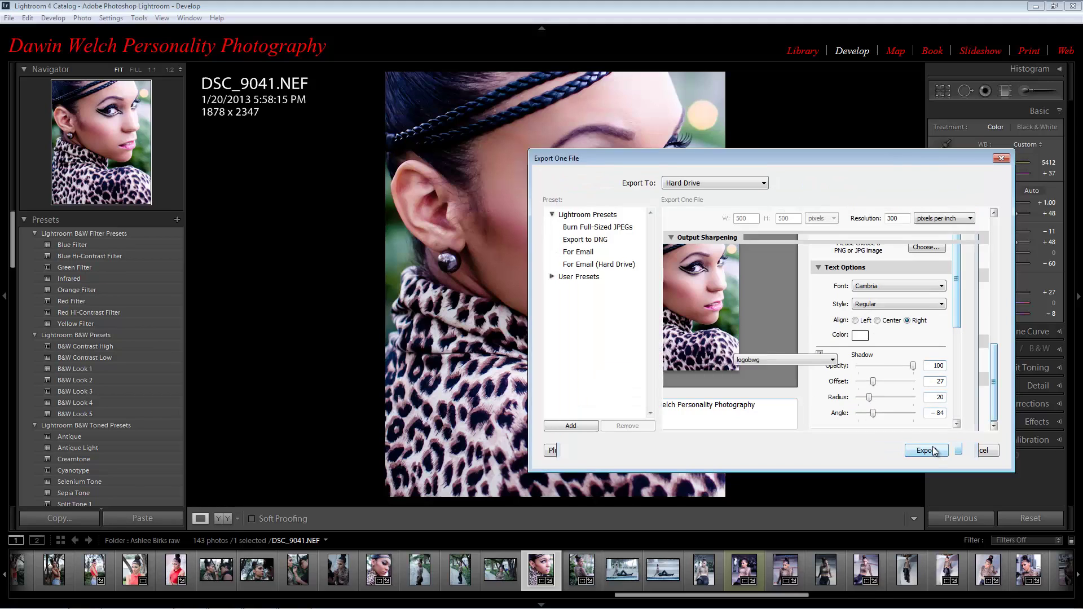
click(970, 450)
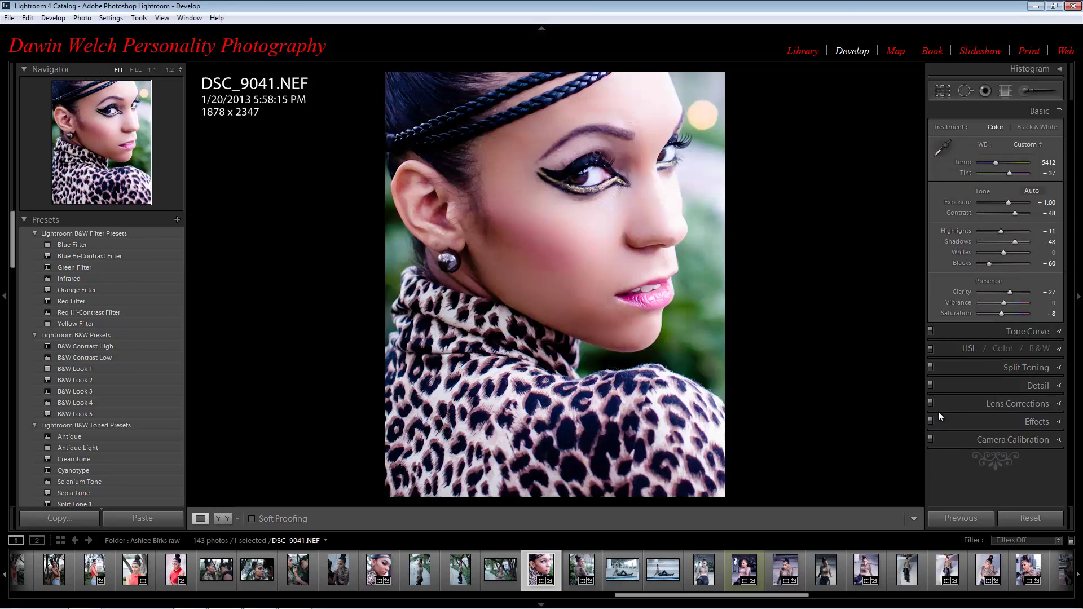
Reopen the portrait's export settings and set the JPEG quality to 100, leaving without exporting after checking the watermarking options
click(9, 18)
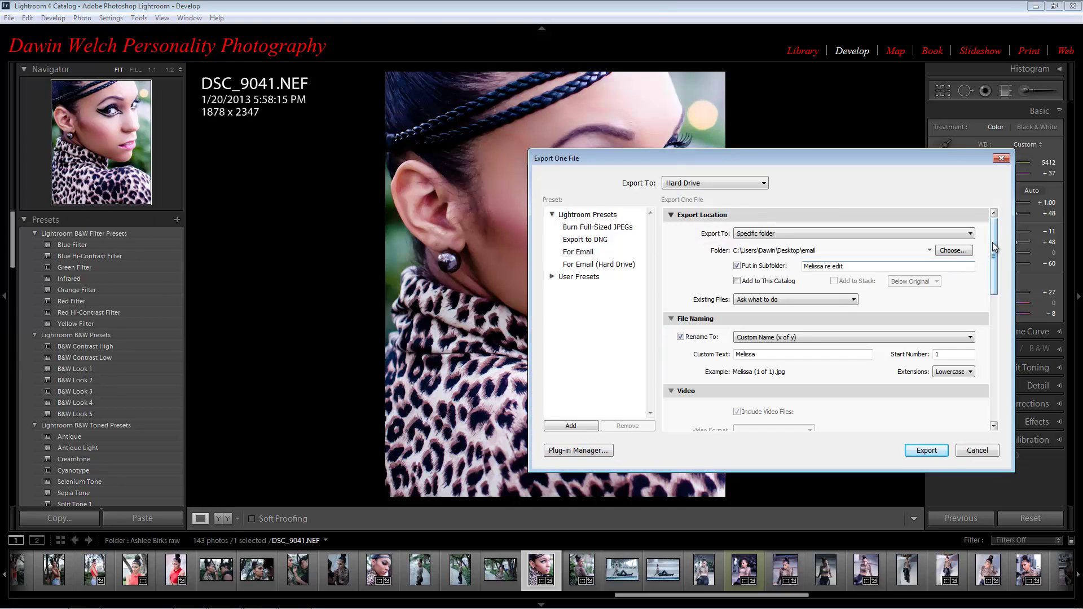
drag(995, 247, 990, 219)
drag(994, 246, 997, 323)
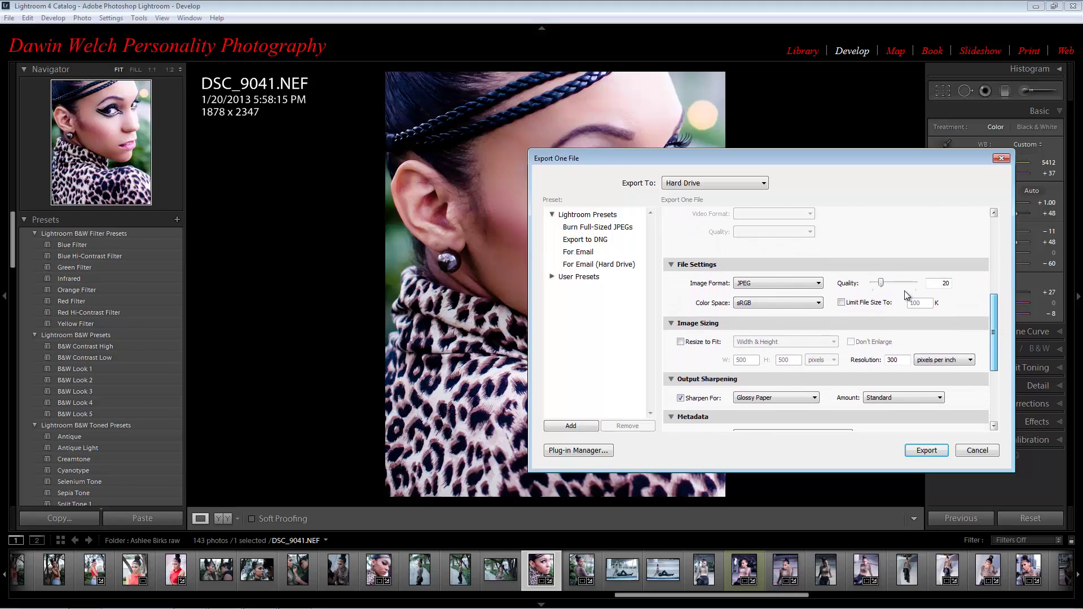
drag(880, 288, 927, 282)
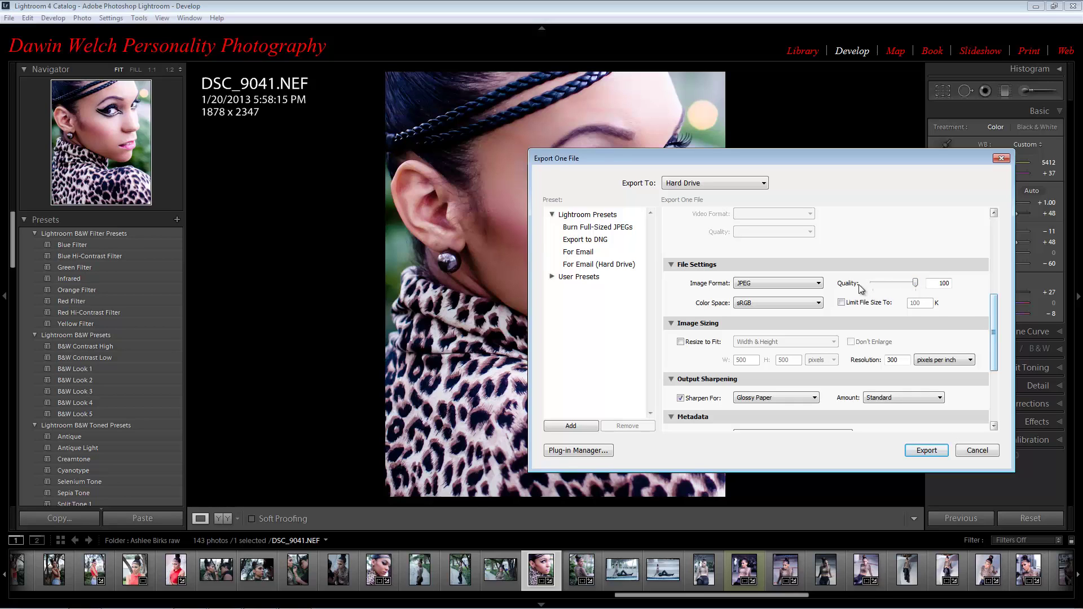
drag(994, 310, 993, 370)
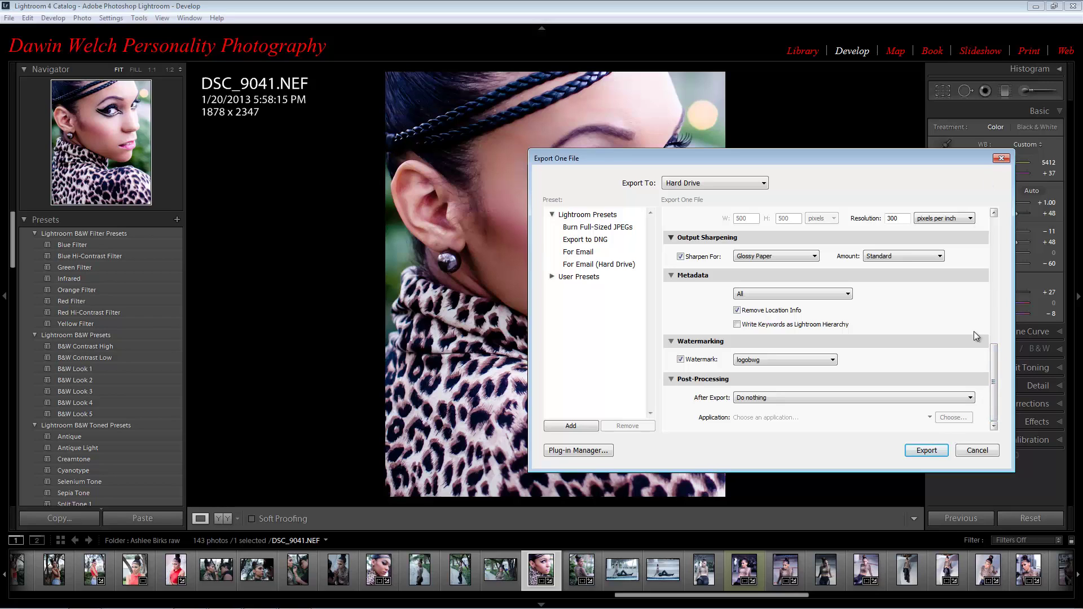
click(974, 449)
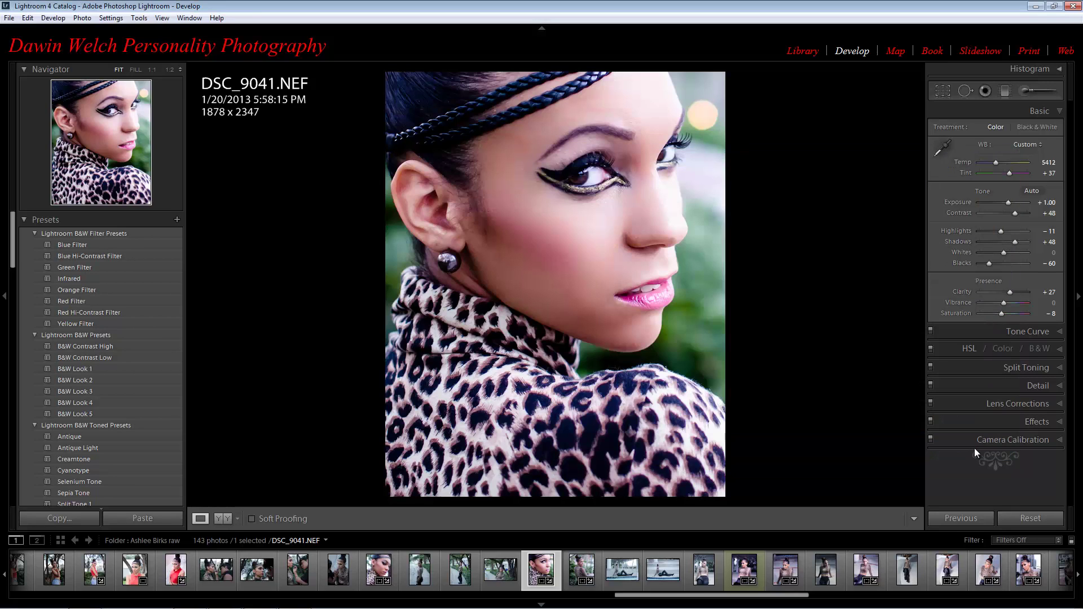